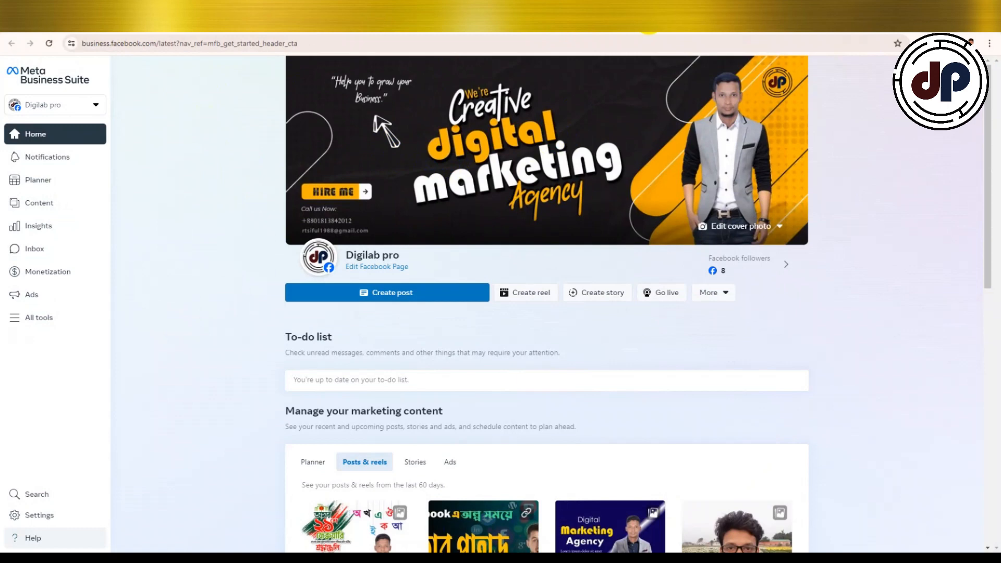
Search for "meta business suite" in a new browser tab and open the business.facebook.com login result.
{"action": "key", "text": "ctrl+t"}
{"action": "left_click", "coordinate": [423, 44]}
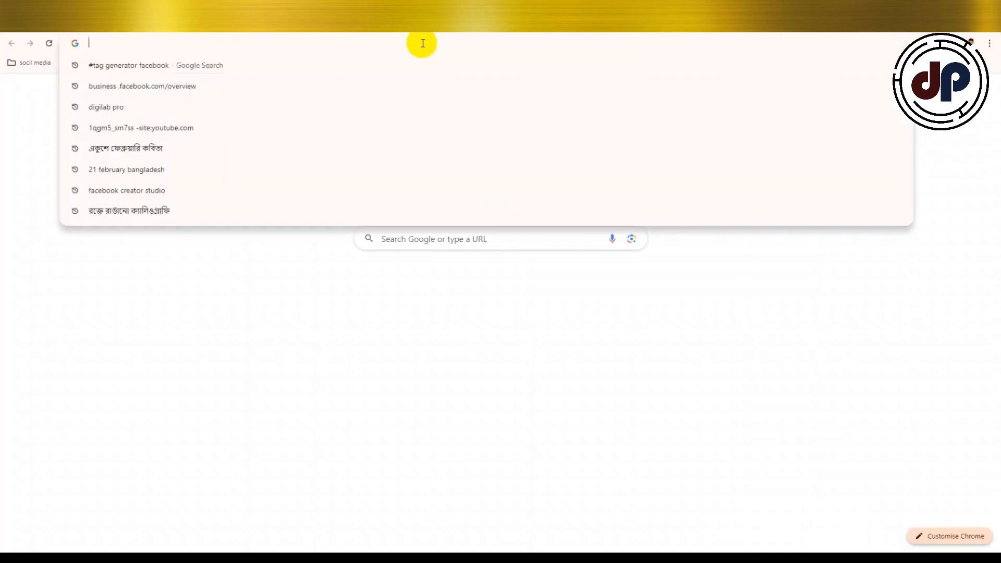
{"action": "type", "text": "me"}
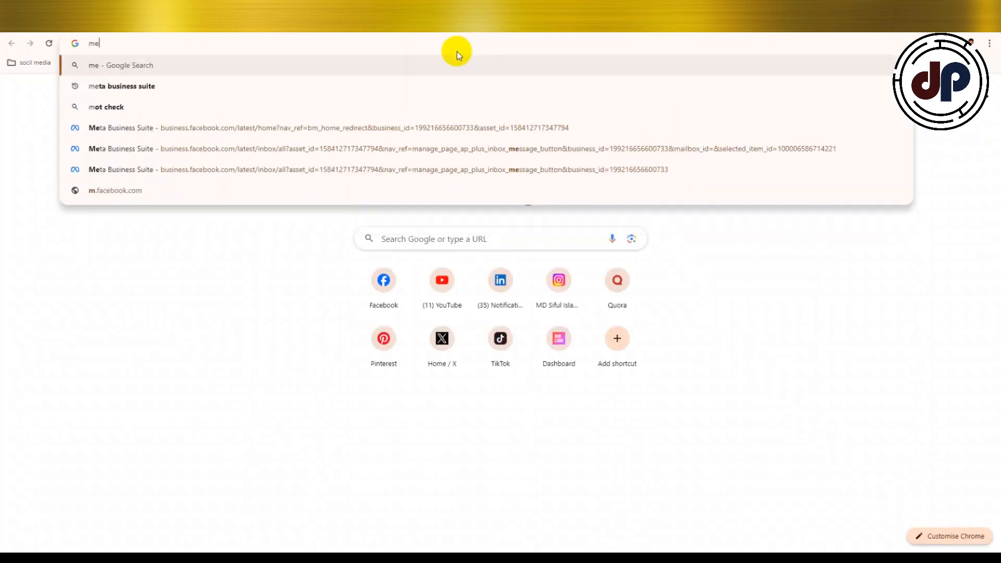
{"action": "type", "text": "ta"}
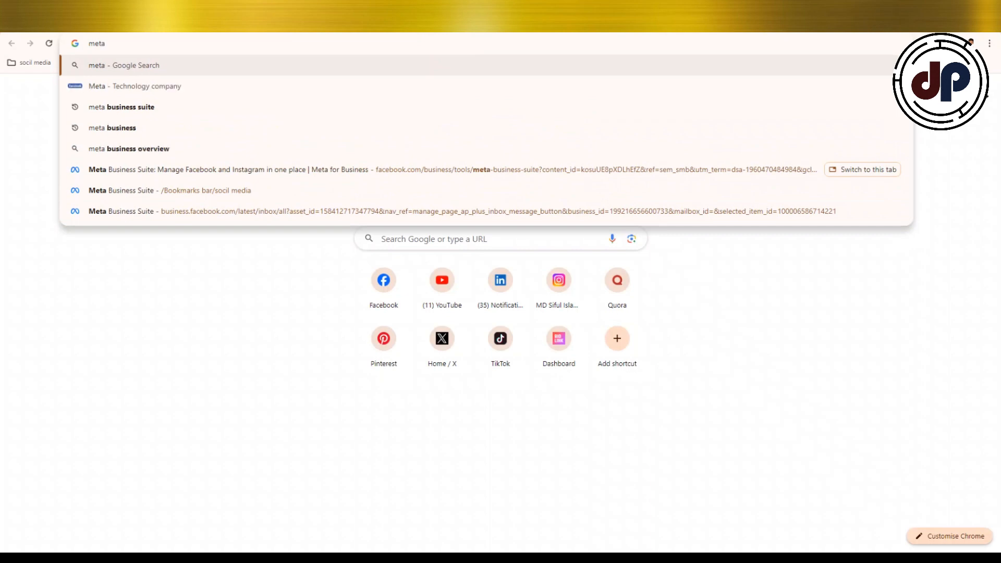
{"action": "left_click", "coordinate": [105, 107]}
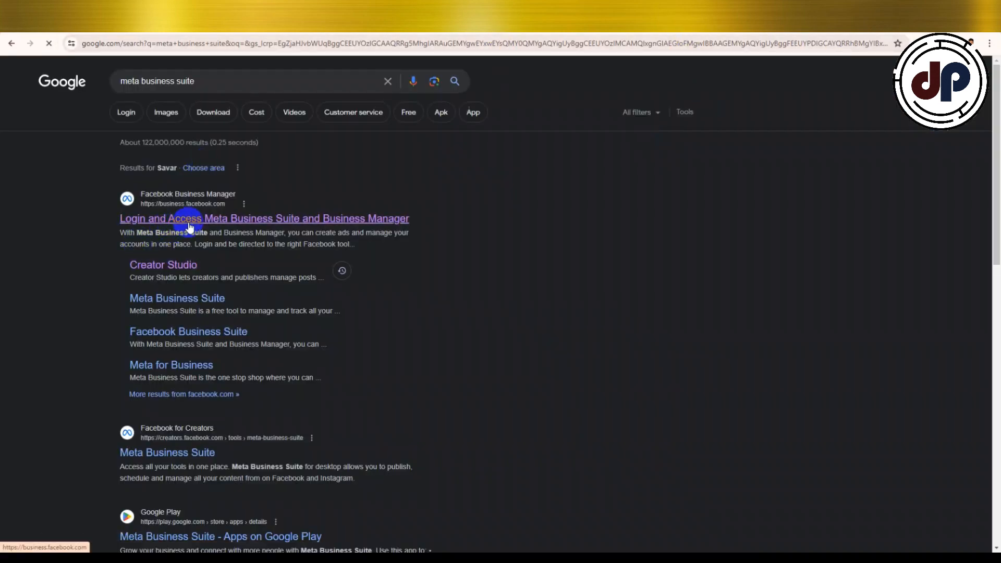
{"action": "left_click", "coordinate": [195, 219]}
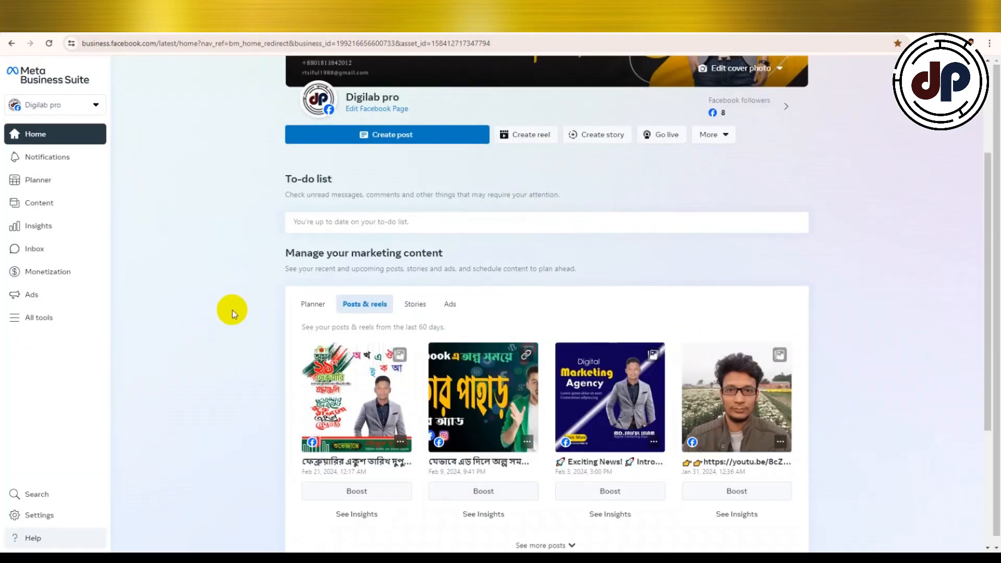
Launch Ads Manager from the full list of Business Suite tools.
{"action": "scroll", "coordinate": [229, 310], "scroll_direction": "up", "scroll_amount": 3}
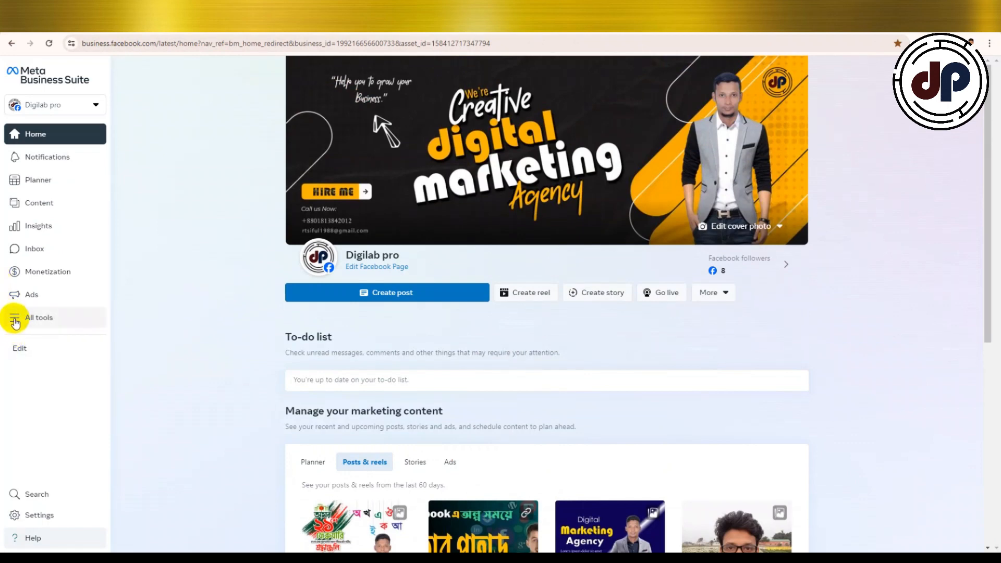
{"action": "left_click", "coordinate": [16, 319]}
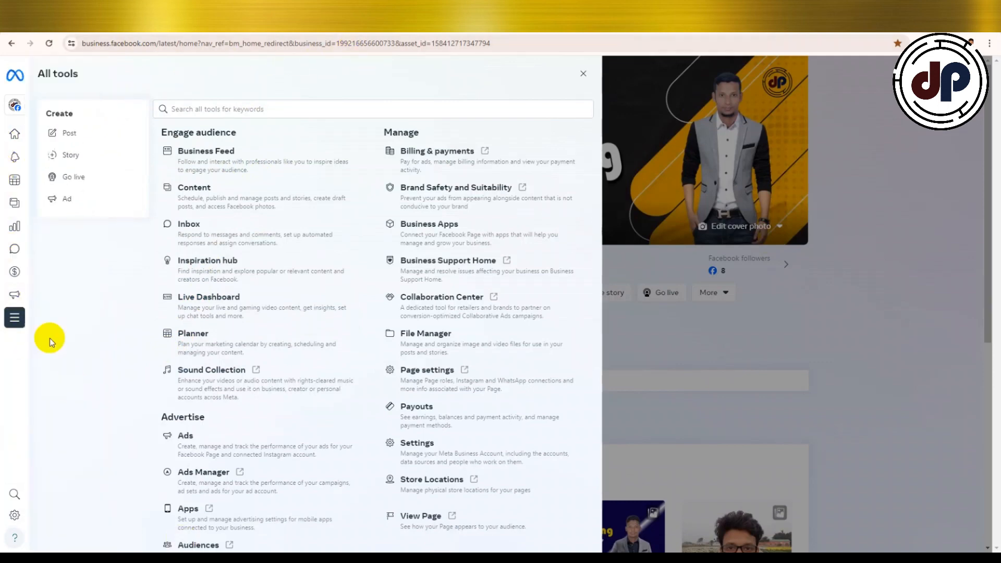
{"action": "left_click", "coordinate": [221, 475]}
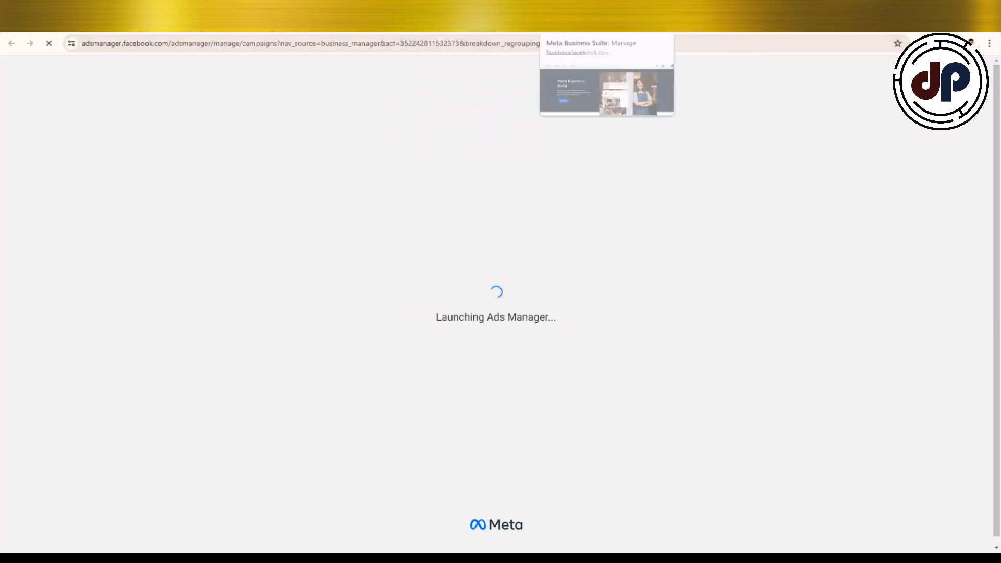
{"action": "left_click", "coordinate": [418, 28]}
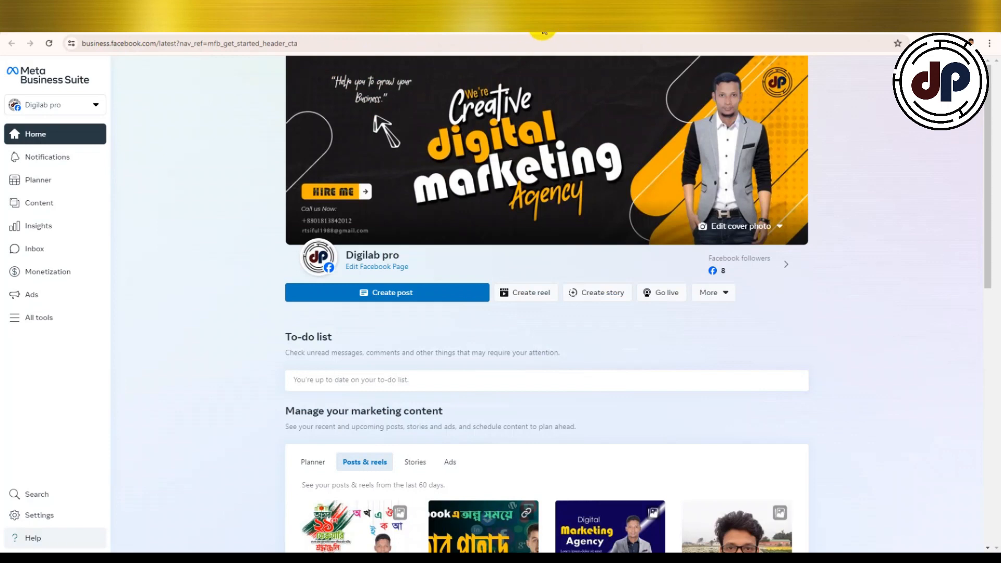
{"action": "left_click", "coordinate": [542, 31]}
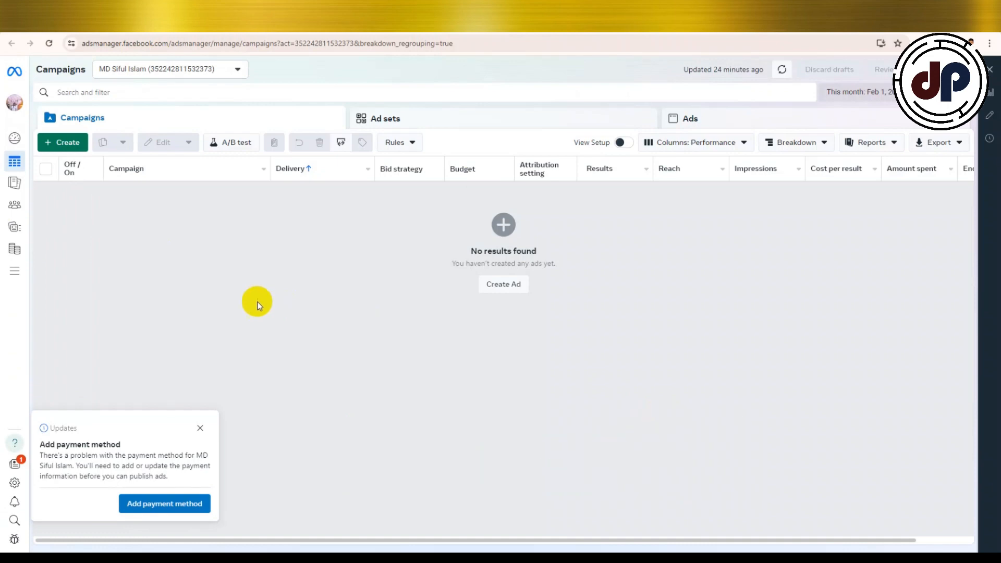
Create a new auction campaign with the Traffic objective and the recommended settings setup.
{"action": "left_click", "coordinate": [69, 145]}
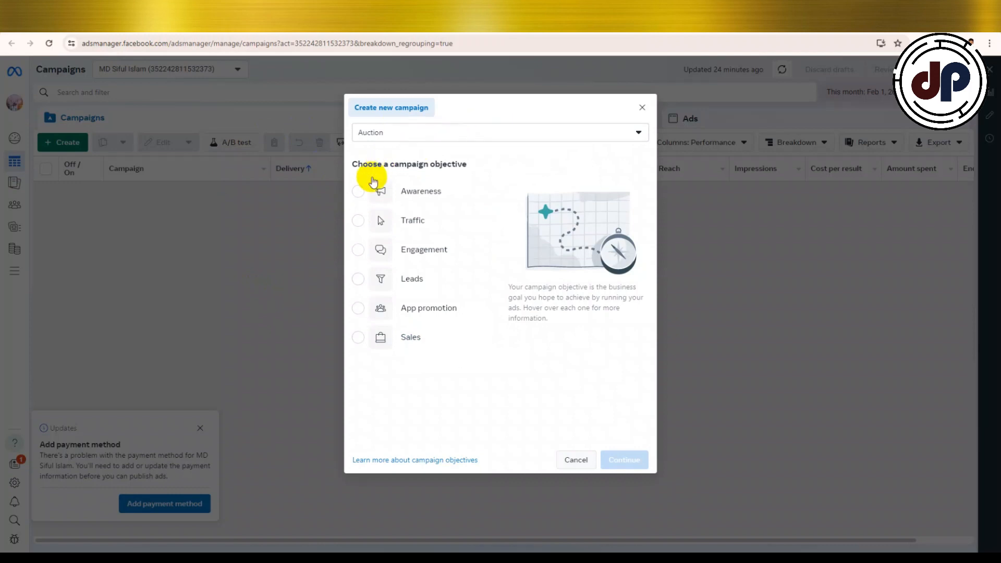
{"action": "mouse_move", "coordinate": [368, 198]}
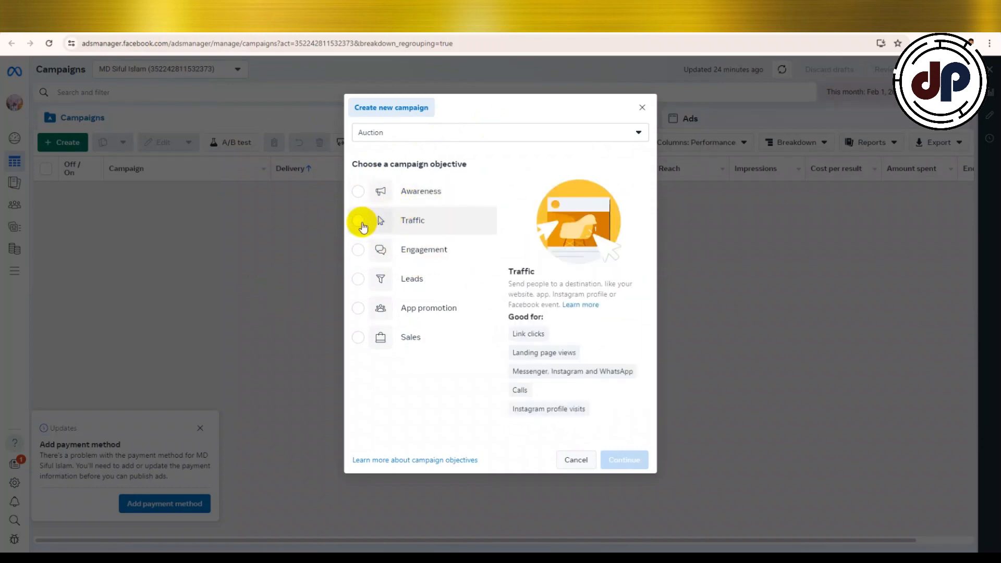
{"action": "left_click", "coordinate": [359, 221]}
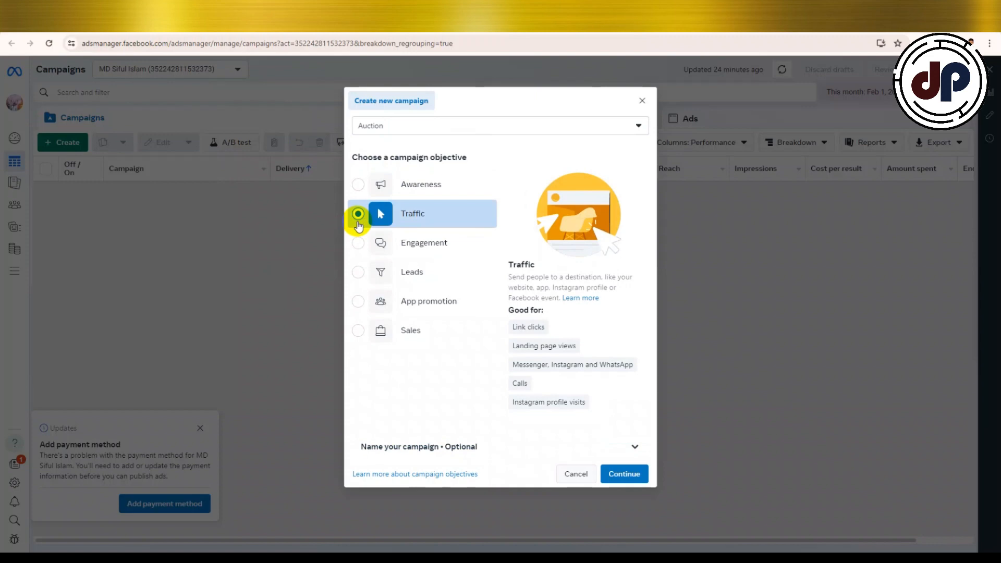
{"action": "left_click", "coordinate": [613, 482]}
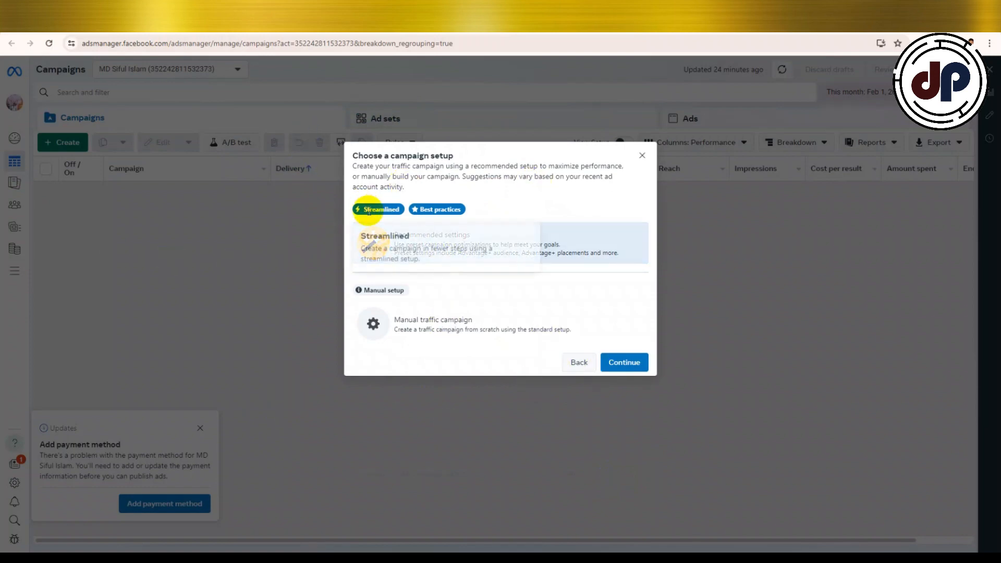
{"action": "left_click", "coordinate": [633, 365]}
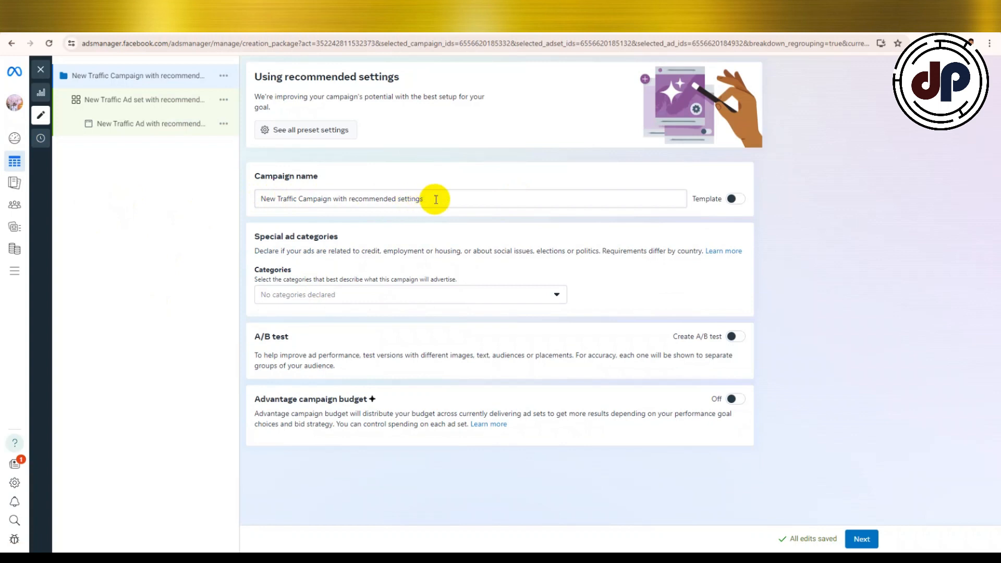
Examine the campaign name and the available special ad categories.
{"action": "left_click", "coordinate": [277, 198]}
{"action": "left_click", "coordinate": [434, 196]}
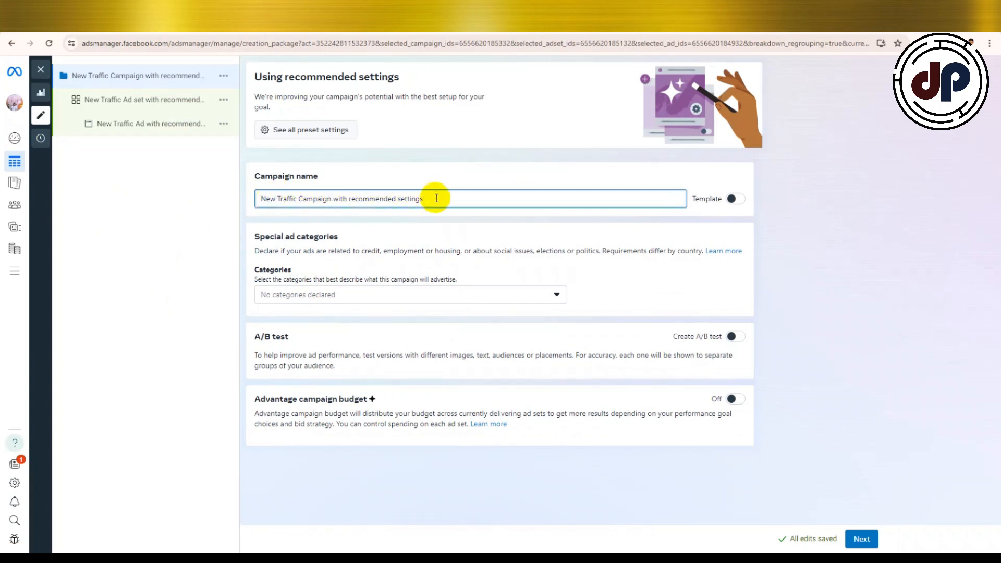
{"action": "left_click_drag", "start_coordinate": [436, 198], "coordinate": [250, 197]}
{"action": "left_click", "coordinate": [363, 199]}
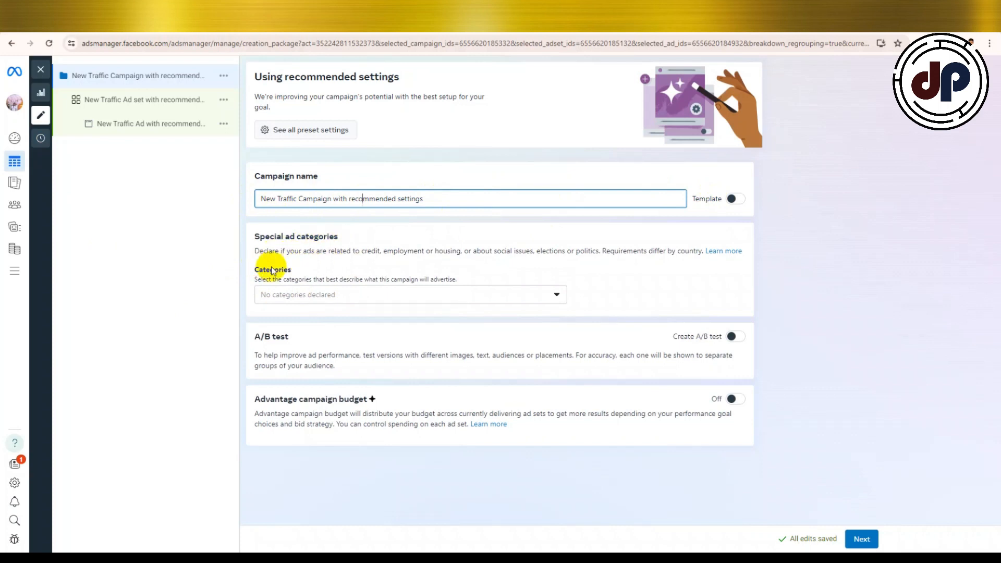
{"action": "left_click", "coordinate": [533, 296]}
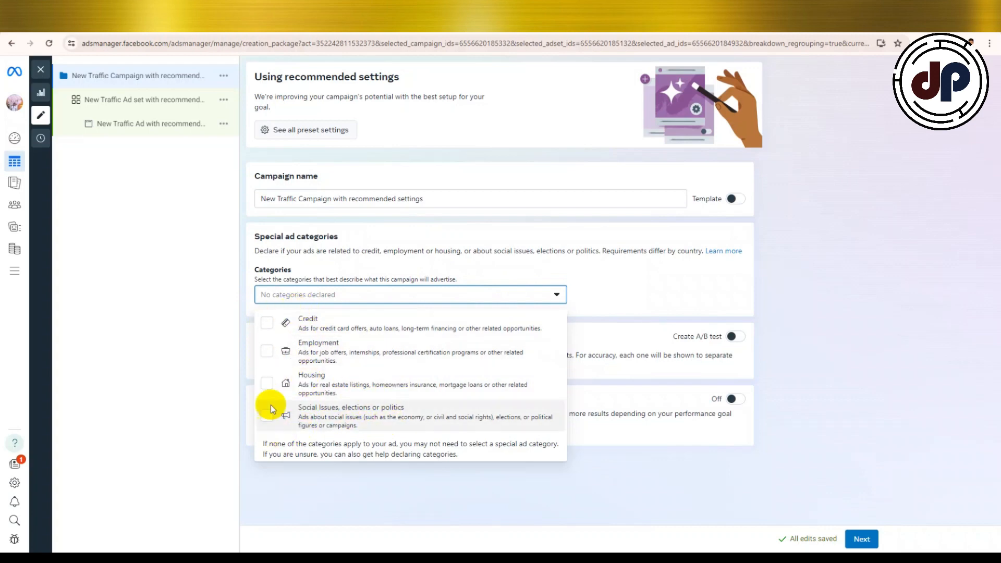
{"action": "left_click", "coordinate": [624, 282]}
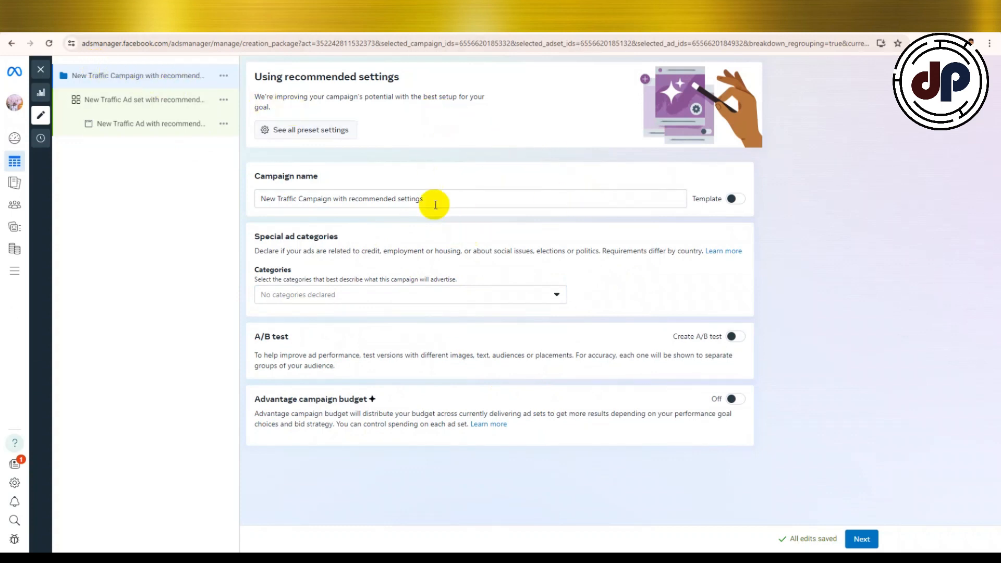
Enable Advantage campaign budget with a daily budget of 20 USD and continue to the ad set settings.
{"action": "left_click", "coordinate": [733, 401]}
{"action": "scroll", "coordinate": [459, 396], "scroll_direction": "down", "scroll_amount": 2}
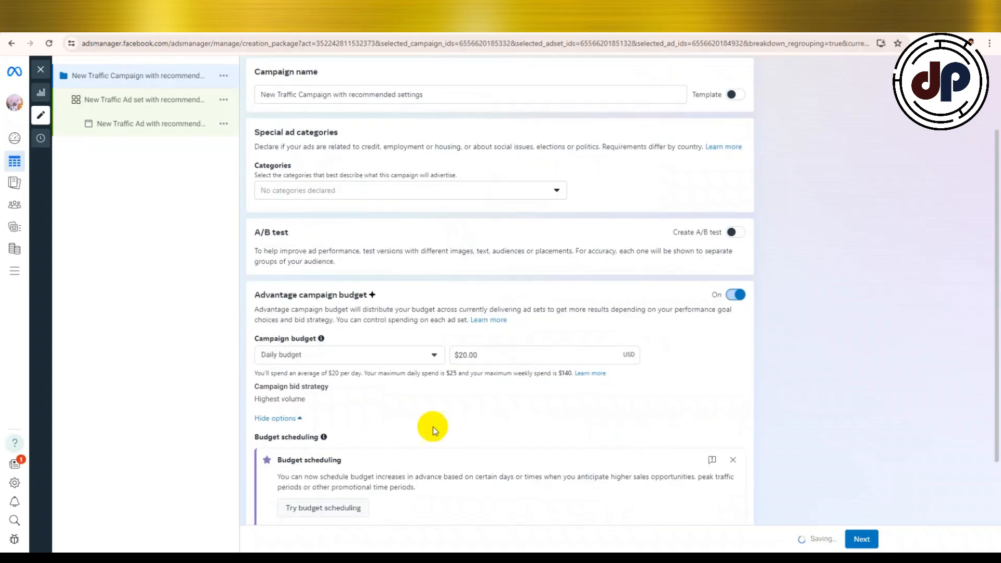
{"action": "left_click", "coordinate": [436, 357]}
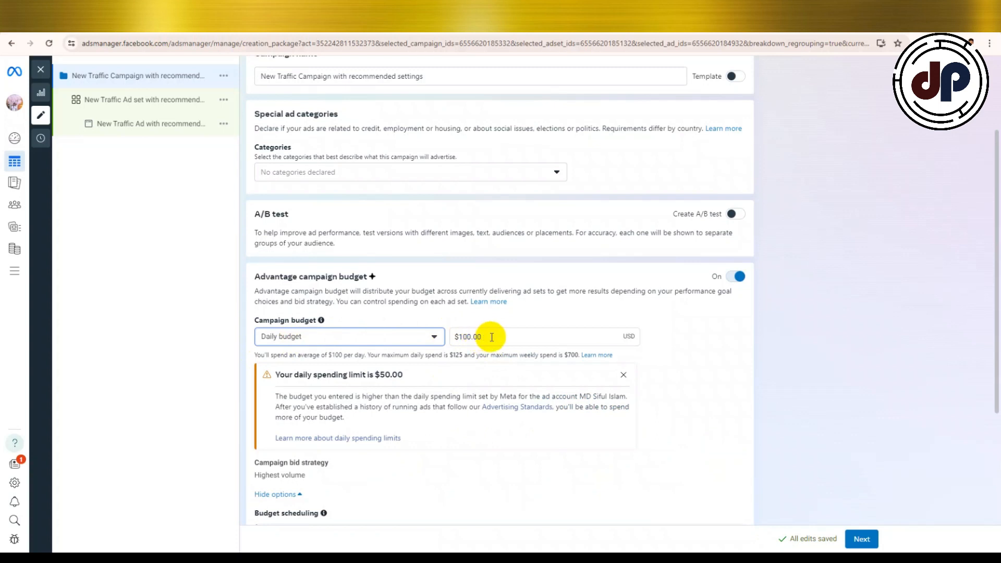
{"action": "left_click_drag", "start_coordinate": [487, 336], "coordinate": [444, 341]}
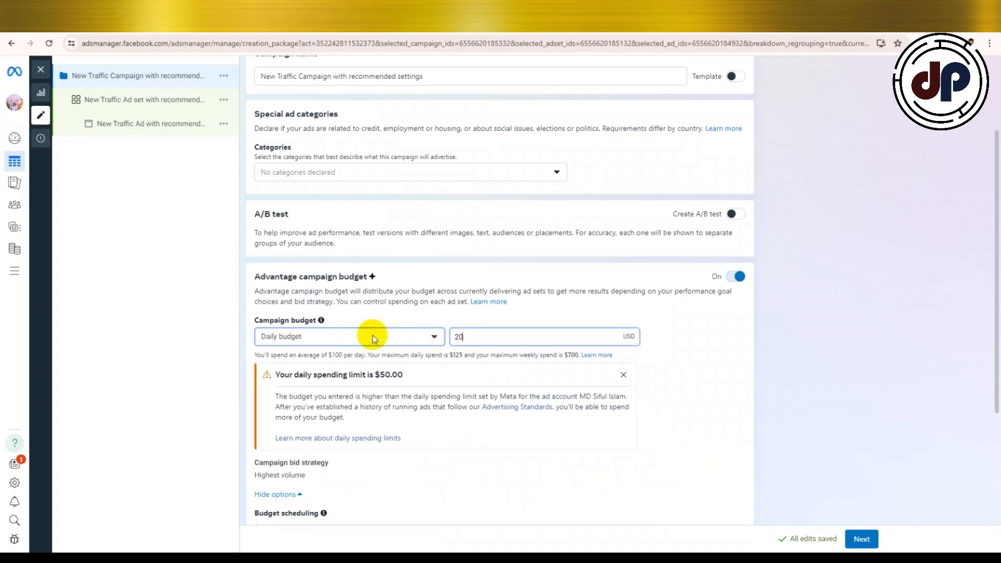
{"action": "scroll", "coordinate": [371, 335], "scroll_direction": "down", "scroll_amount": 3}
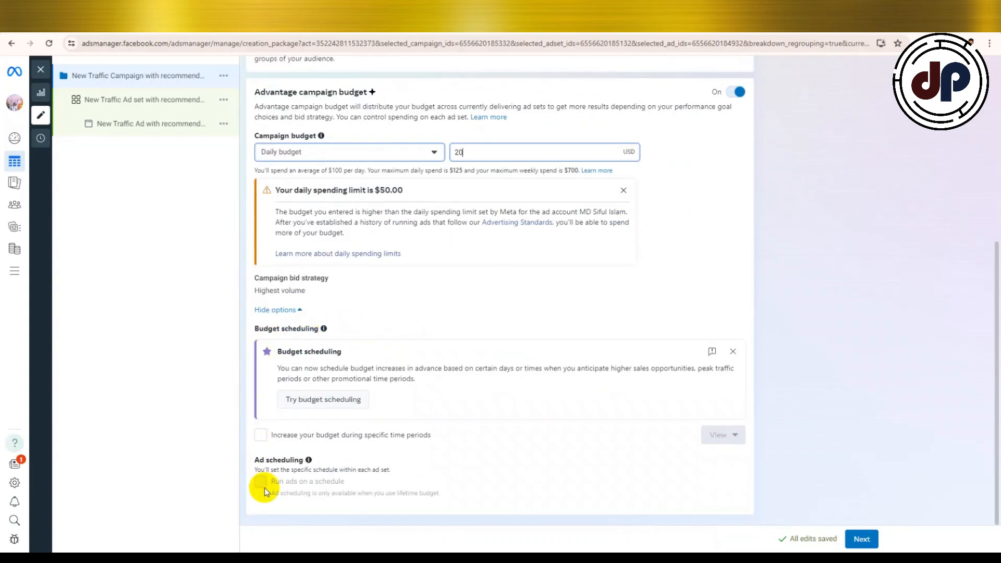
{"action": "scroll", "coordinate": [714, 331], "scroll_direction": "up", "scroll_amount": 4}
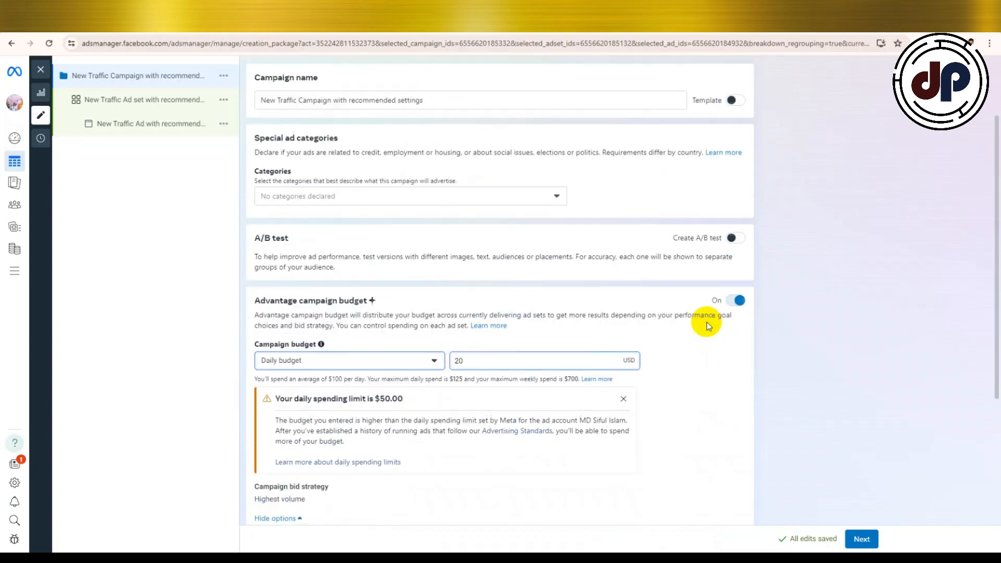
{"action": "scroll", "coordinate": [699, 321], "scroll_direction": "down", "scroll_amount": 4}
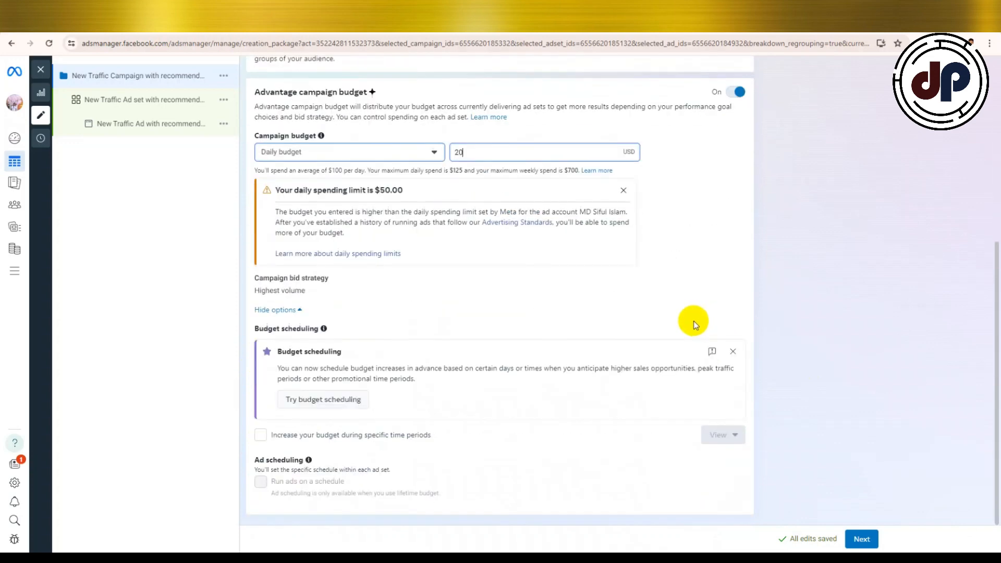
{"action": "left_click", "coordinate": [868, 542]}
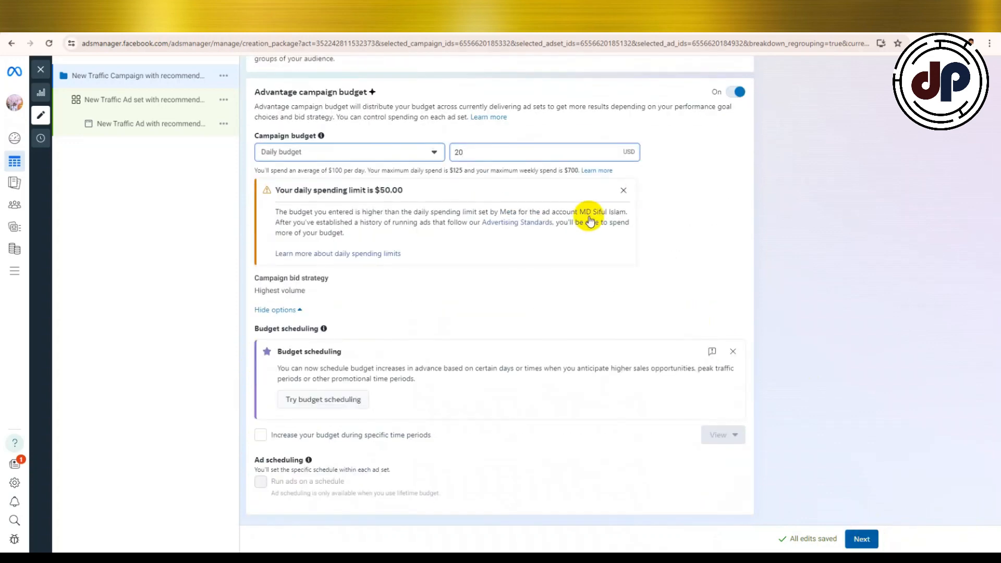
Review the ad set's name, conversion locations and the available performance goals for website traffic.
{"action": "scroll", "coordinate": [308, 286], "scroll_direction": "up", "scroll_amount": 4}
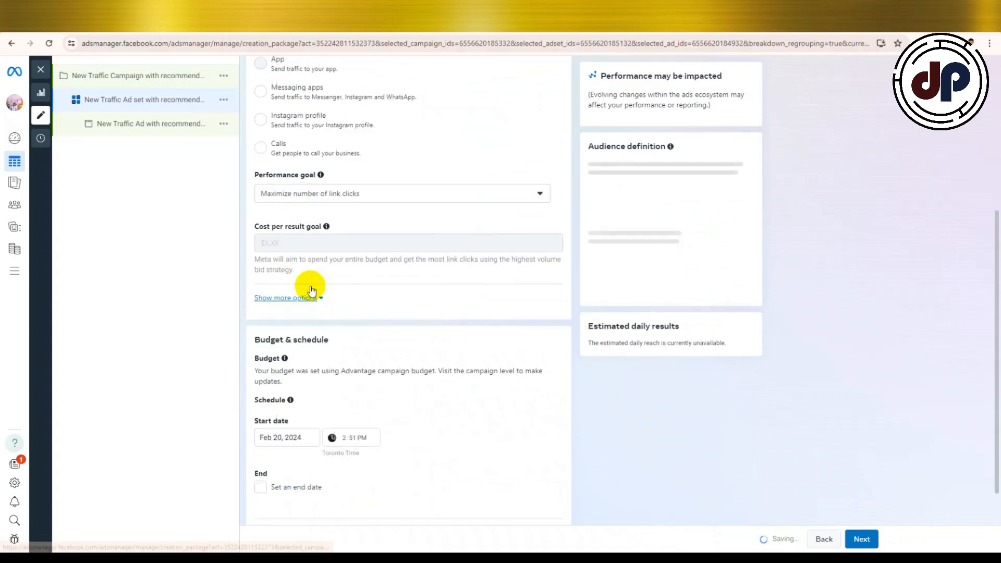
{"action": "scroll", "coordinate": [350, 155], "scroll_direction": "up", "scroll_amount": 1}
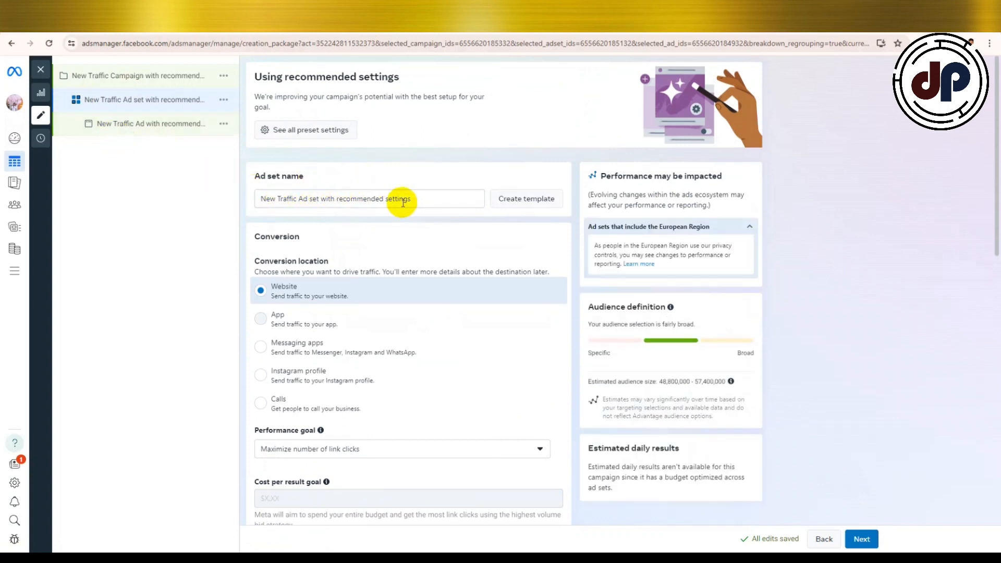
{"action": "scroll", "coordinate": [252, 287], "scroll_direction": "down", "scroll_amount": 1}
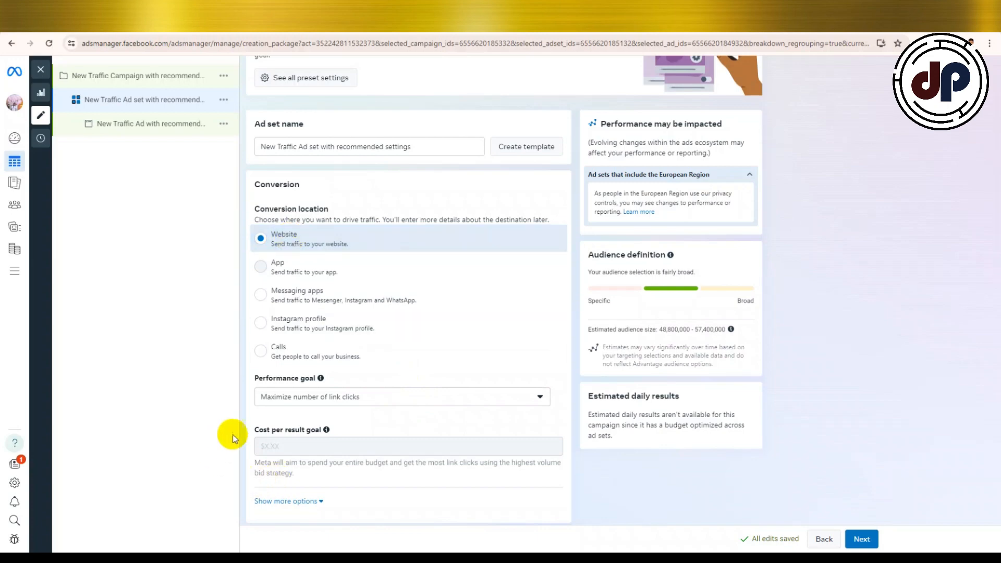
{"action": "left_click", "coordinate": [509, 397]}
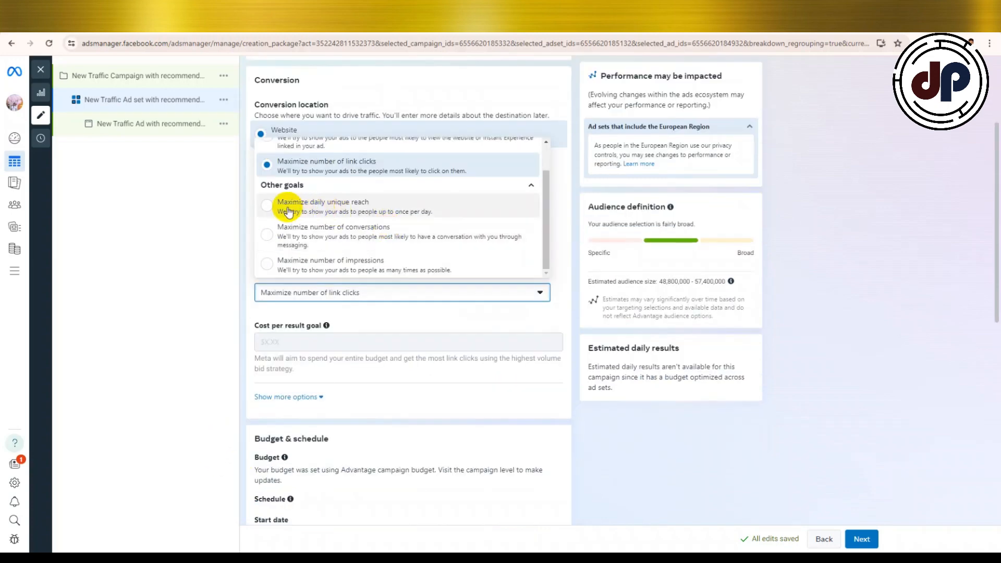
{"action": "scroll", "coordinate": [436, 224], "scroll_direction": "up", "scroll_amount": 3}
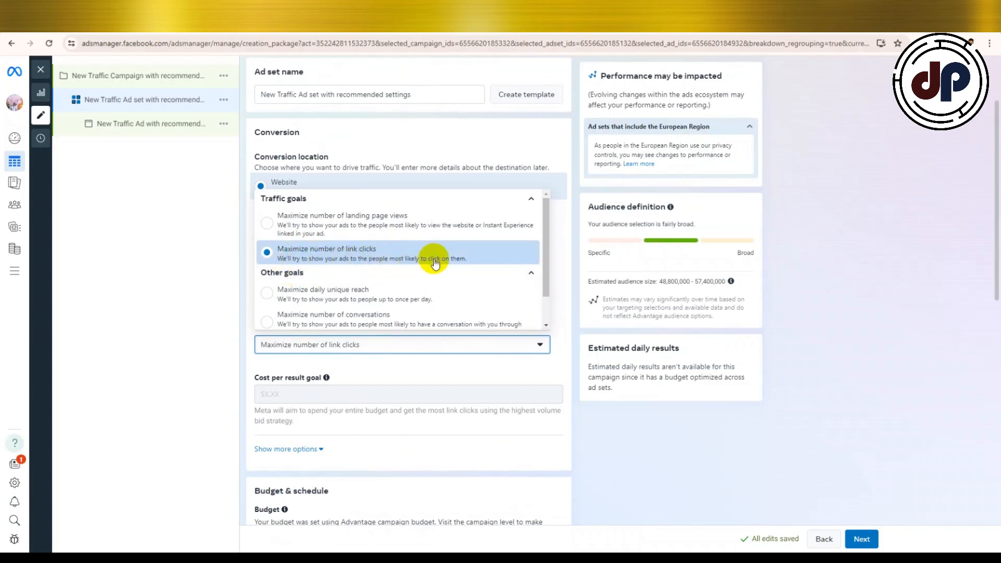
{"action": "scroll", "coordinate": [435, 264], "scroll_direction": "down", "scroll_amount": 1}
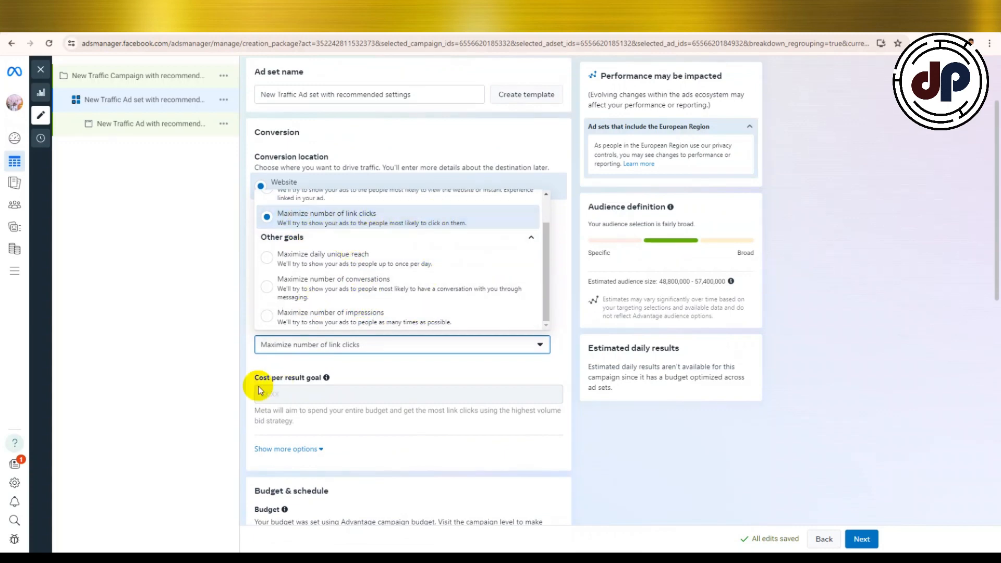
{"action": "scroll", "coordinate": [384, 353], "scroll_direction": "down", "scroll_amount": 2}
Expand the additional conversion options and review the charging method and the ad set's budget and schedule settings.
{"action": "left_click", "coordinate": [287, 346]}
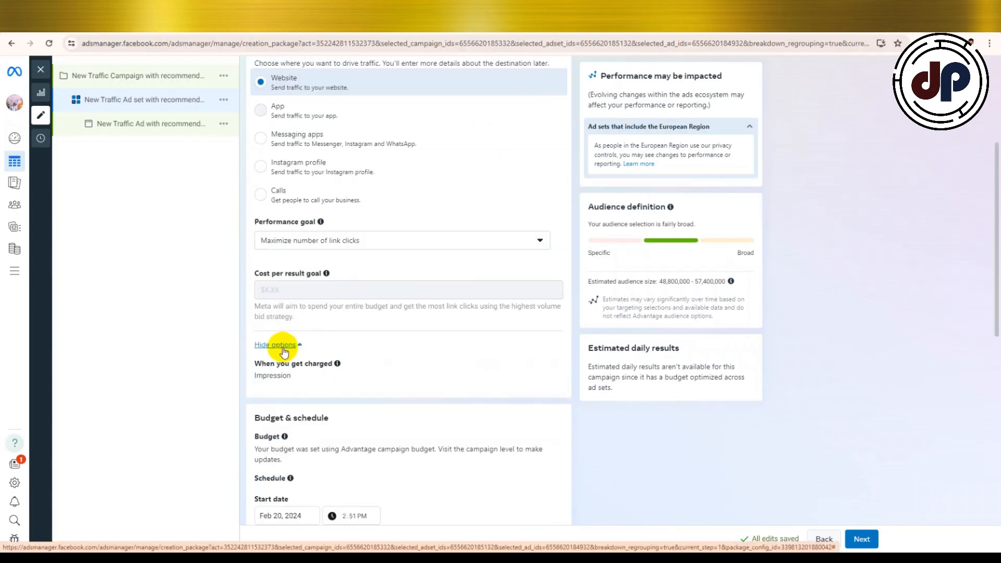
{"action": "scroll", "coordinate": [405, 360], "scroll_direction": "down", "scroll_amount": 1}
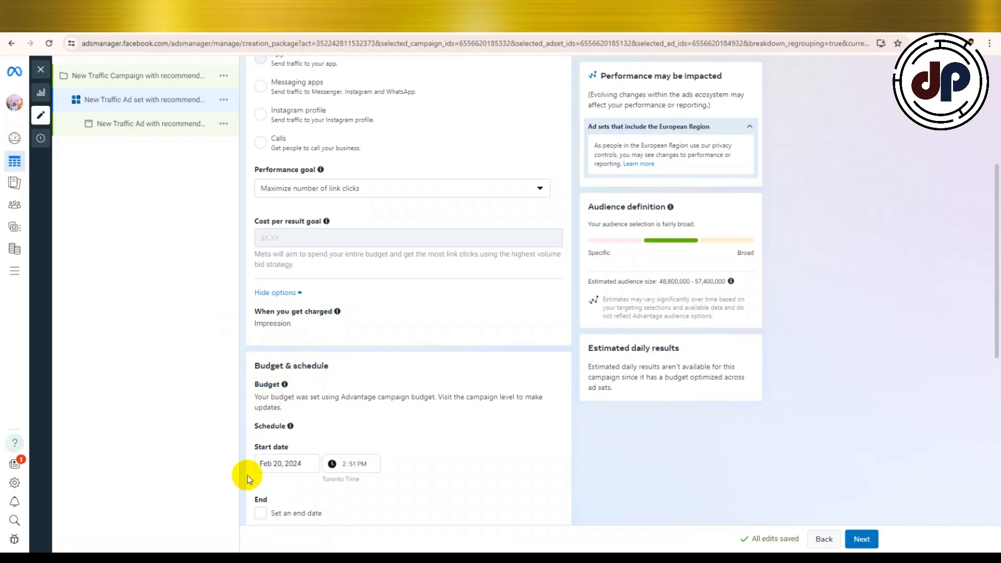
{"action": "scroll", "coordinate": [259, 458], "scroll_direction": "down", "scroll_amount": 2}
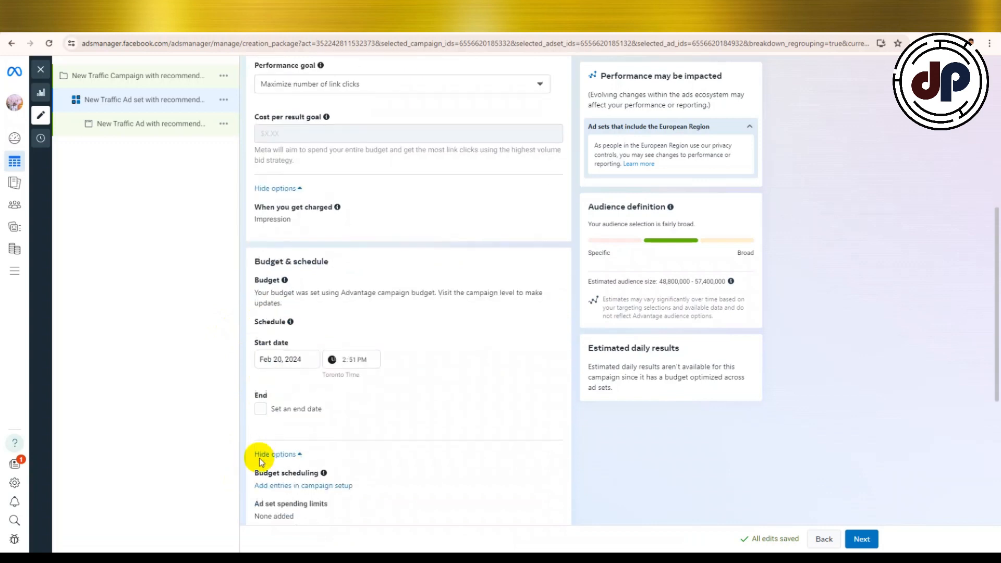
Check the ad set's start date and time, and set its end date to Feb 29, 2024 at 12:00 AM.
{"action": "left_click", "coordinate": [298, 361]}
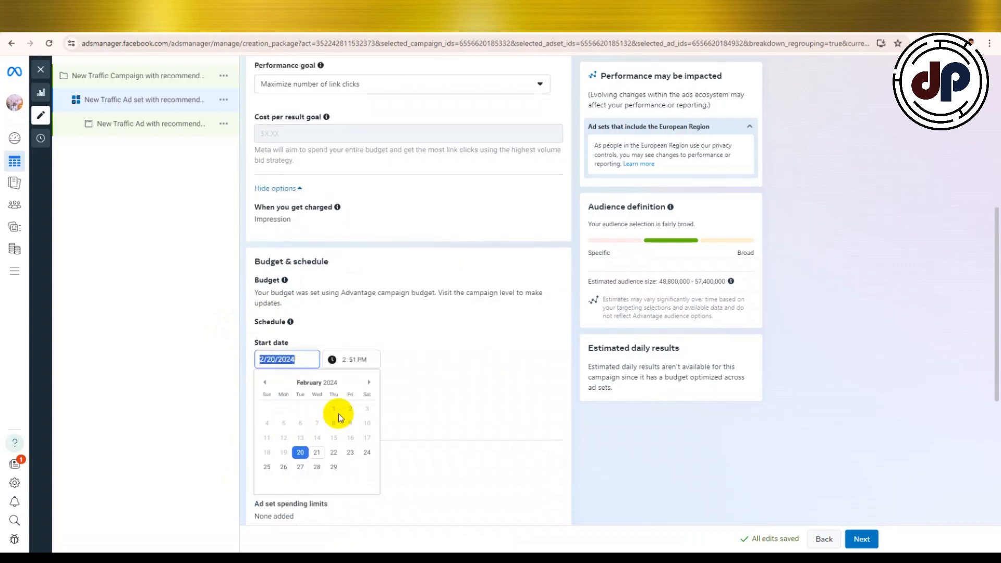
{"action": "left_click", "coordinate": [361, 361]}
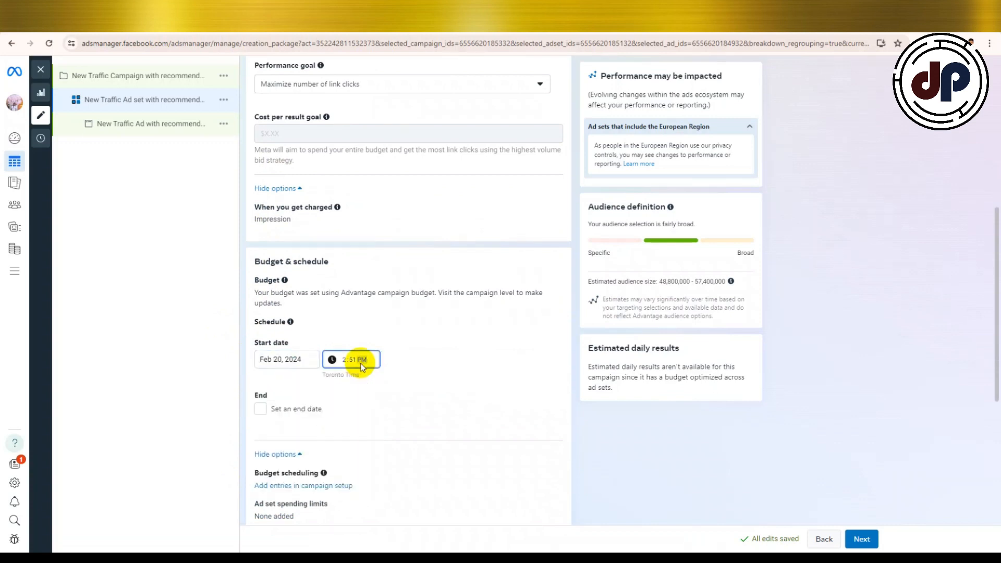
{"action": "left_click", "coordinate": [260, 409]}
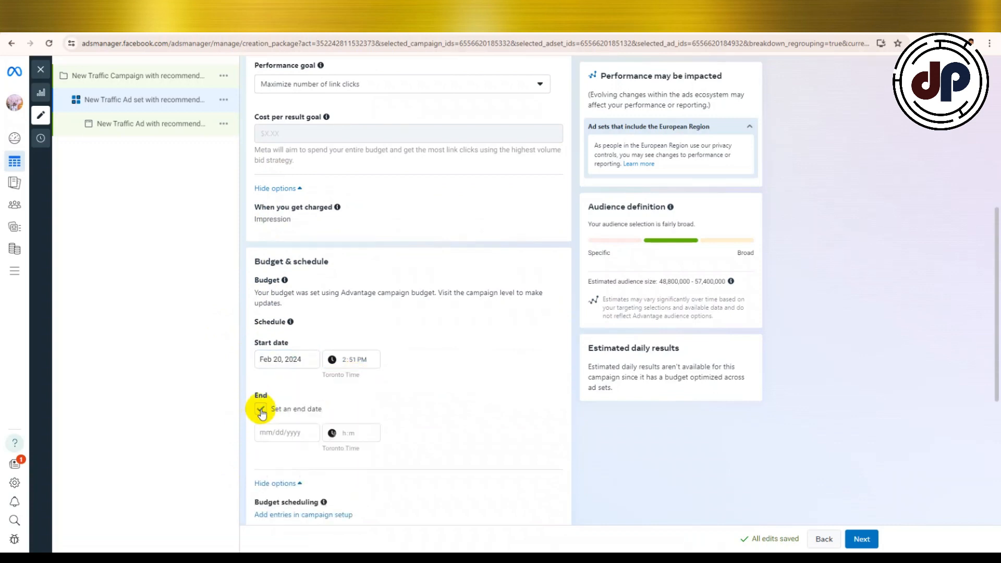
{"action": "left_click", "coordinate": [278, 434]}
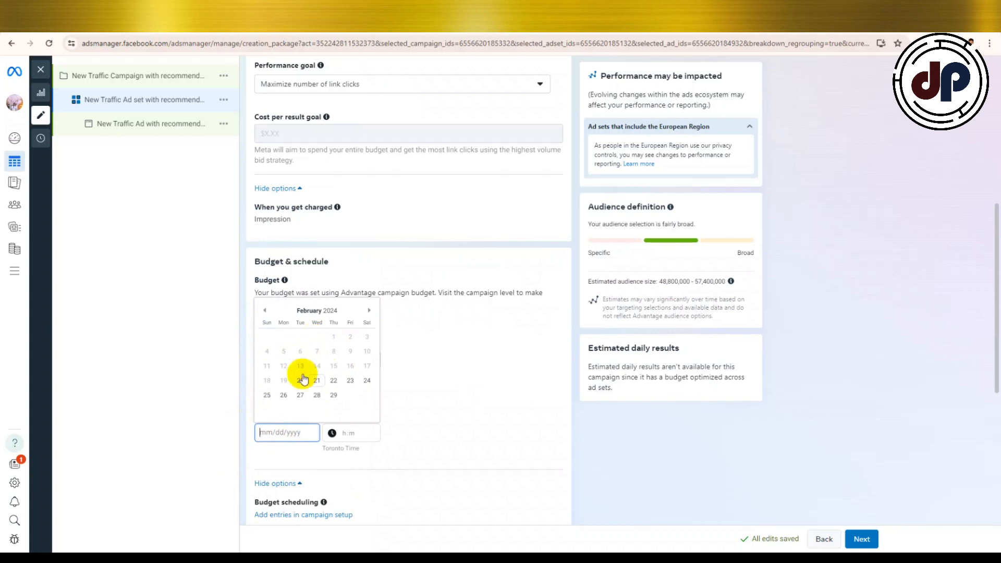
{"action": "left_click", "coordinate": [331, 394]}
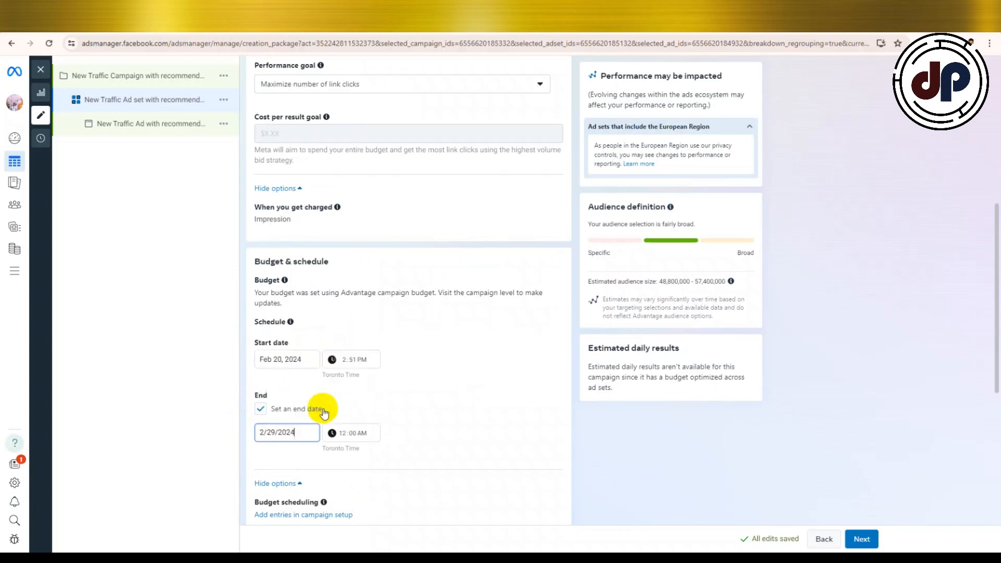
{"action": "left_click", "coordinate": [344, 435]}
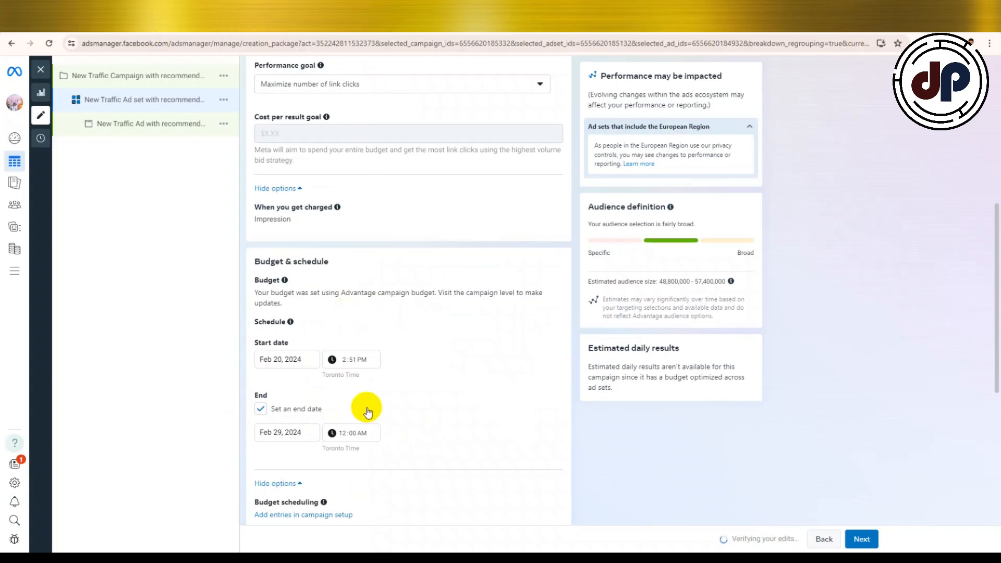
Replace United Kingdom in the audience locations with the state of New York, United States, found by searching for "usa".
{"action": "scroll", "coordinate": [366, 409], "scroll_direction": "down", "scroll_amount": 2}
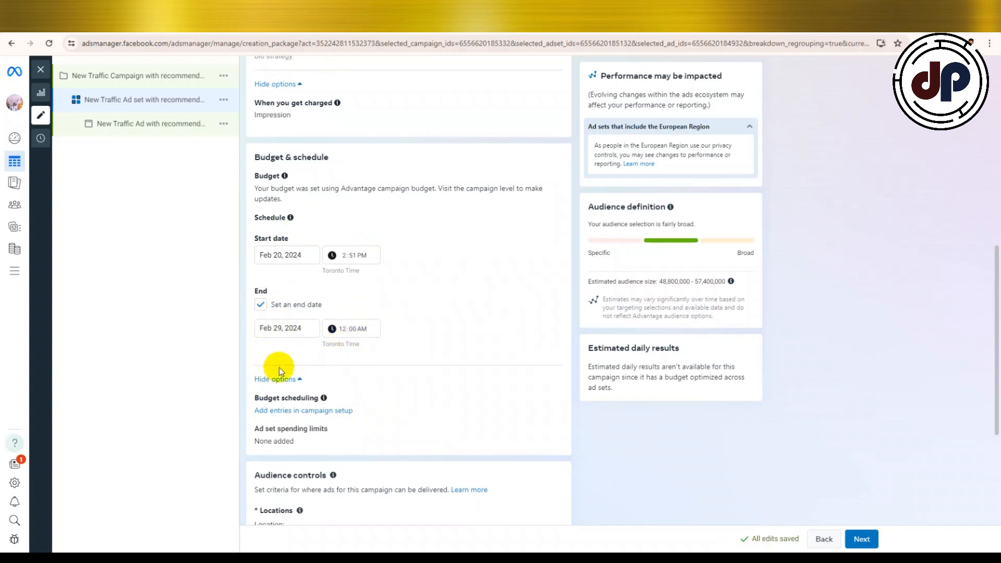
{"action": "scroll", "coordinate": [395, 388], "scroll_direction": "down", "scroll_amount": 4}
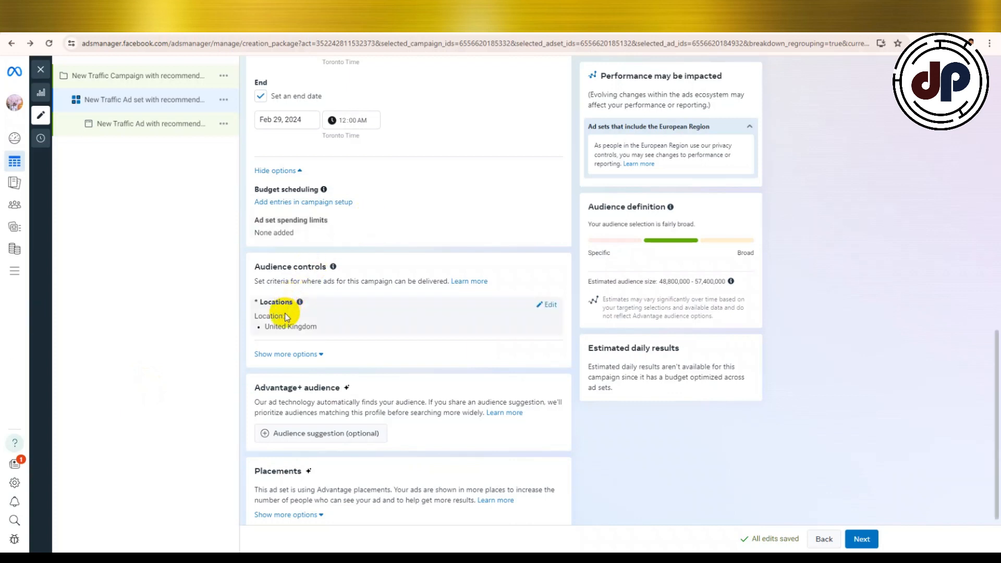
{"action": "left_click", "coordinate": [552, 308]}
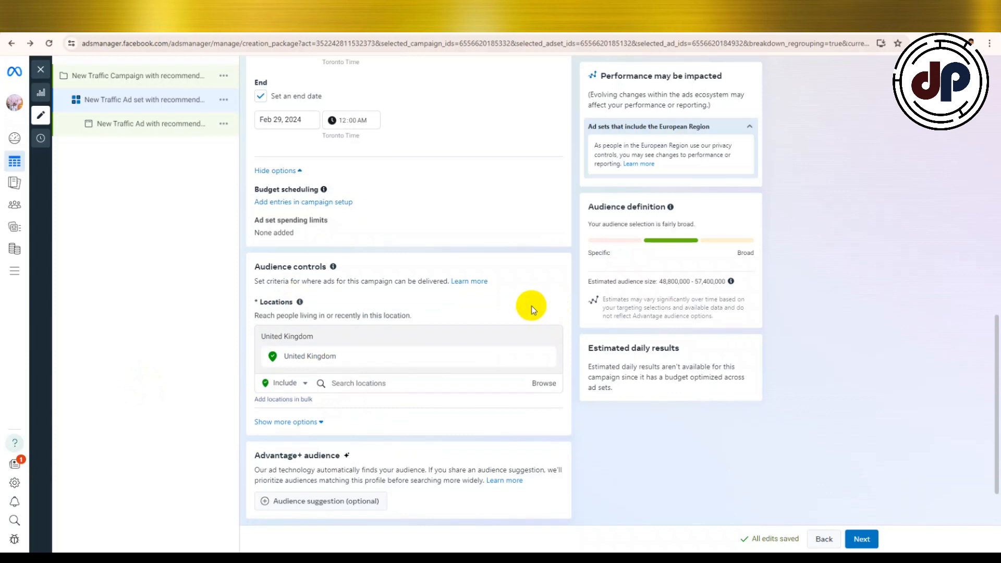
{"action": "mouse_move", "coordinate": [288, 357]}
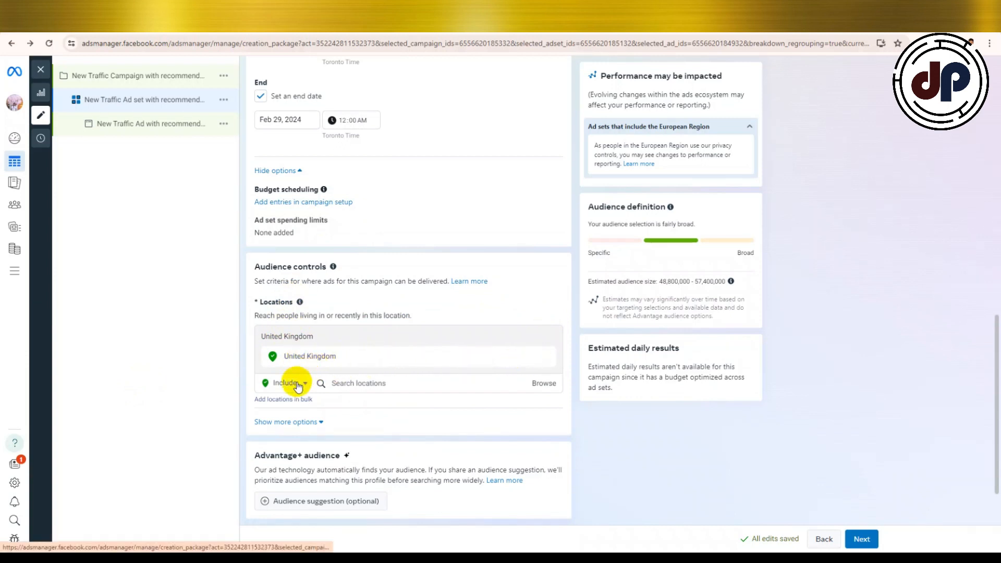
{"action": "mouse_move", "coordinate": [539, 357]}
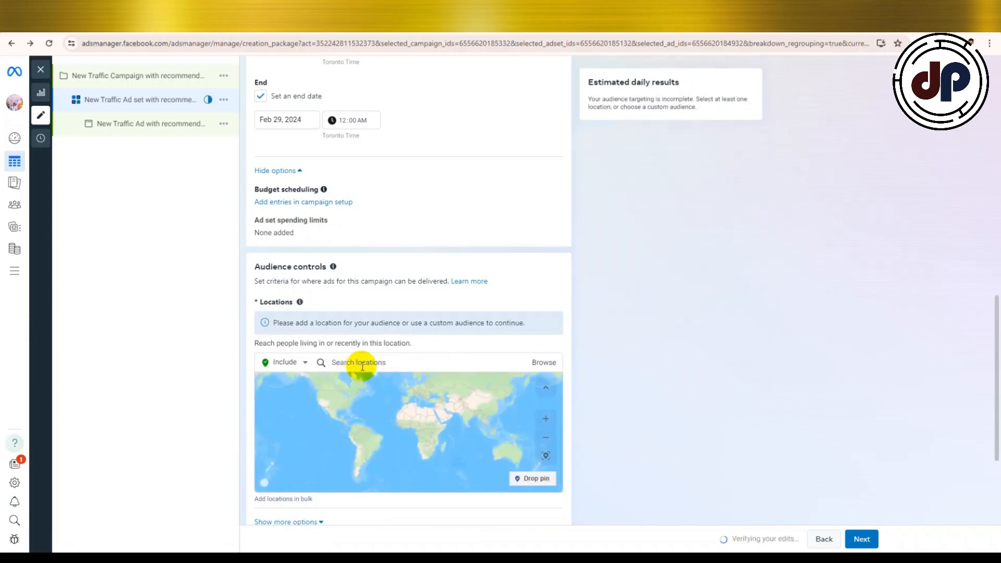
{"action": "left_click", "coordinate": [363, 365]}
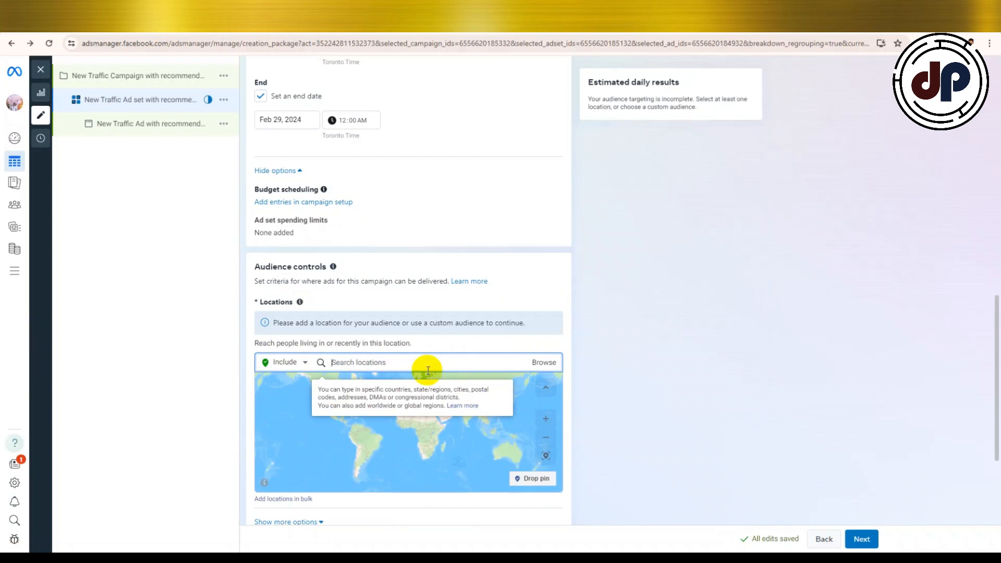
{"action": "type", "text": "usa"}
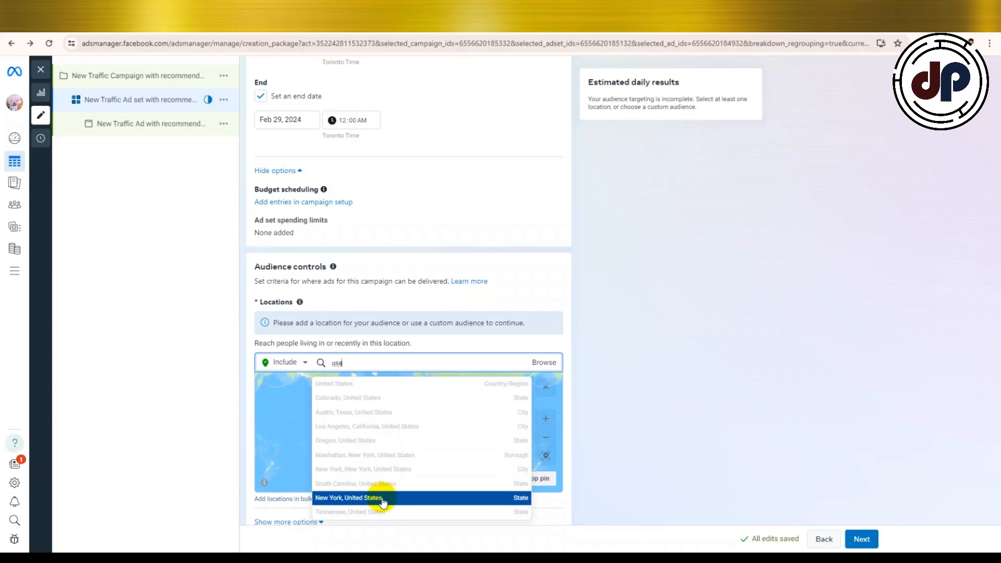
{"action": "left_click", "coordinate": [365, 497]}
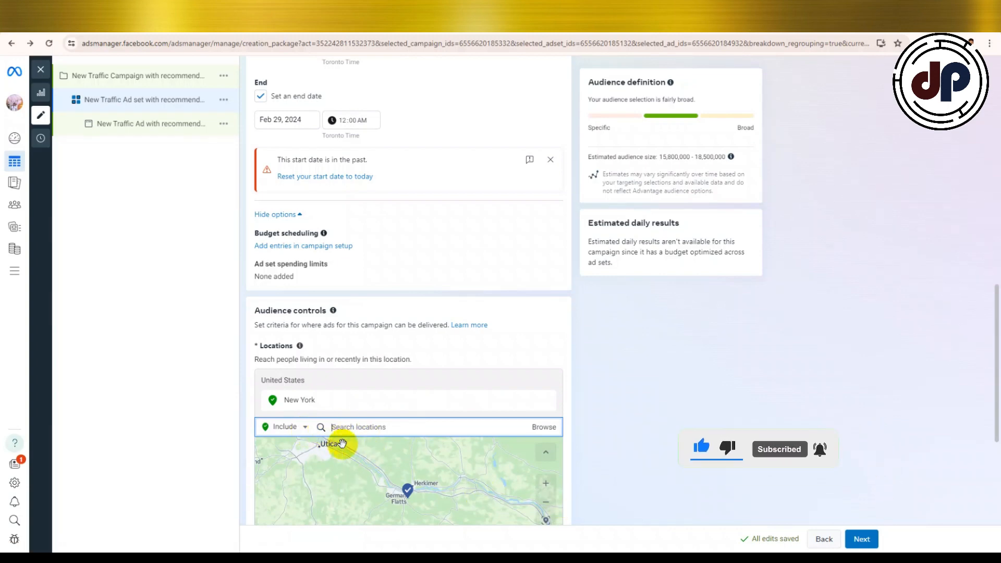
Try a location exclusion search for "kiklohryo" and return the location mode to Include.
{"action": "left_click", "coordinate": [305, 428]}
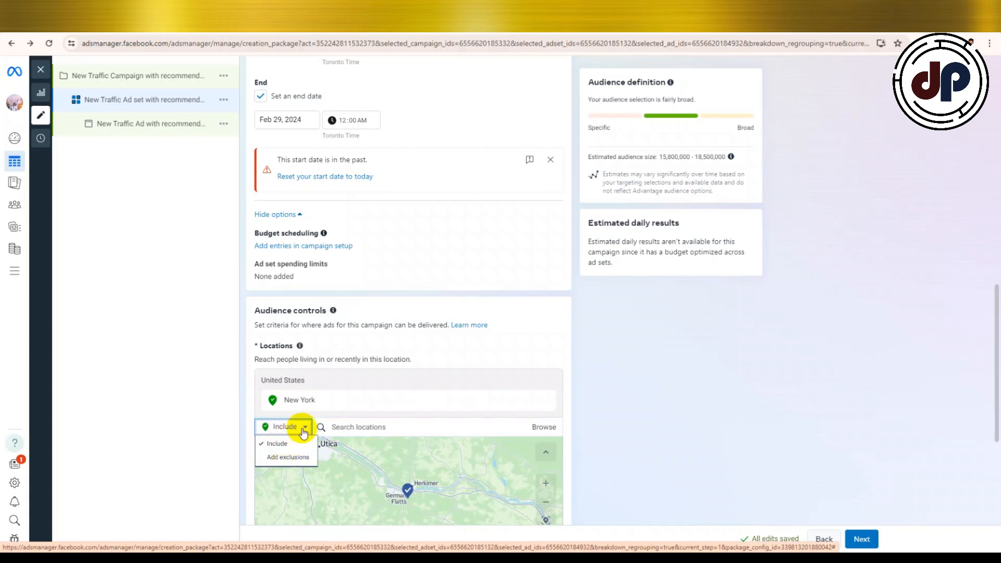
{"action": "left_click", "coordinate": [291, 459]}
{"action": "left_click", "coordinate": [392, 423]}
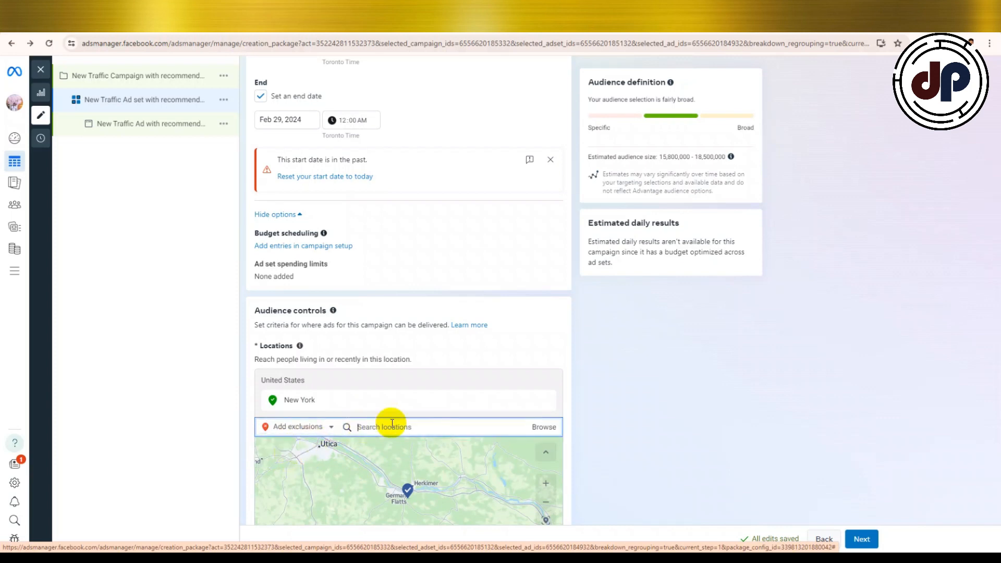
{"action": "type", "text": "kiklohryo"}
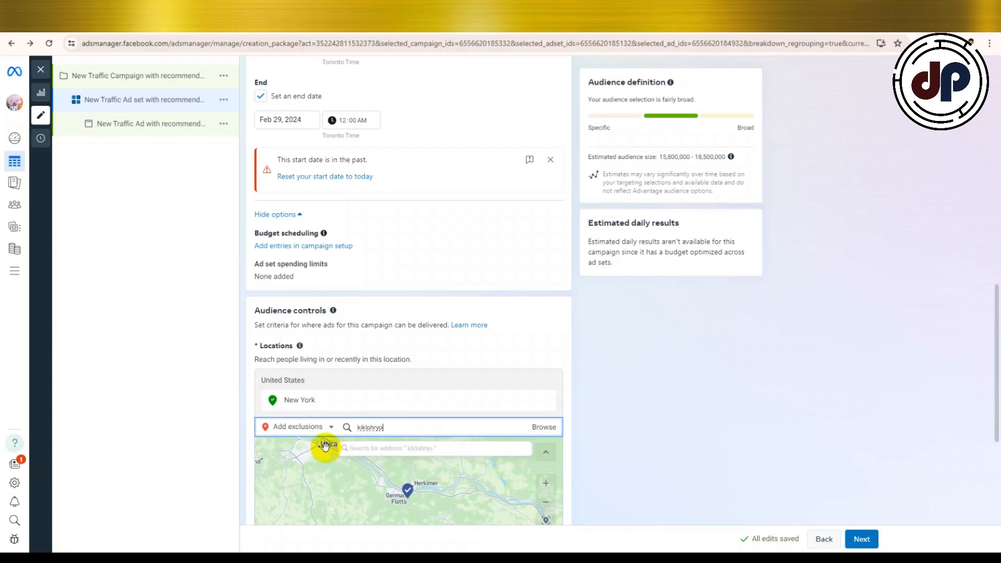
{"action": "left_click", "coordinate": [267, 428]}
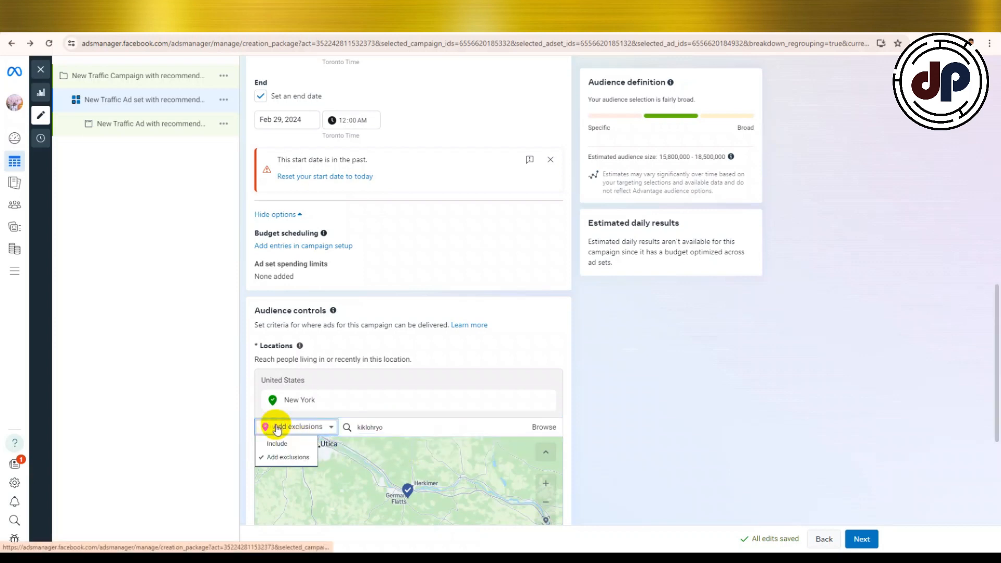
{"action": "left_click", "coordinate": [273, 442]}
Expand the additional audience control options and choose 18 as the minimum age.
{"action": "scroll", "coordinate": [394, 392], "scroll_direction": "down", "scroll_amount": 2}
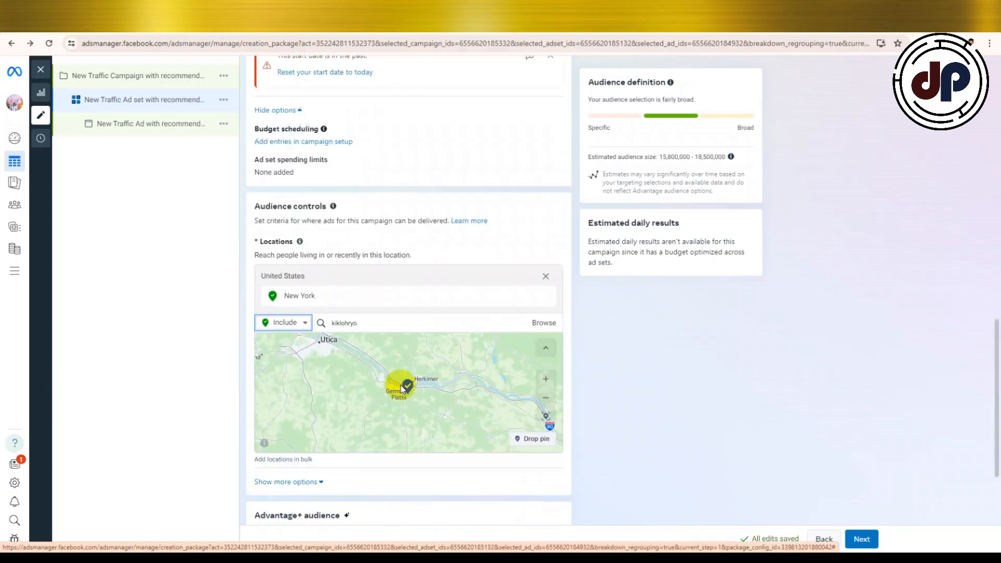
{"action": "scroll", "coordinate": [415, 378], "scroll_direction": "down", "scroll_amount": 2}
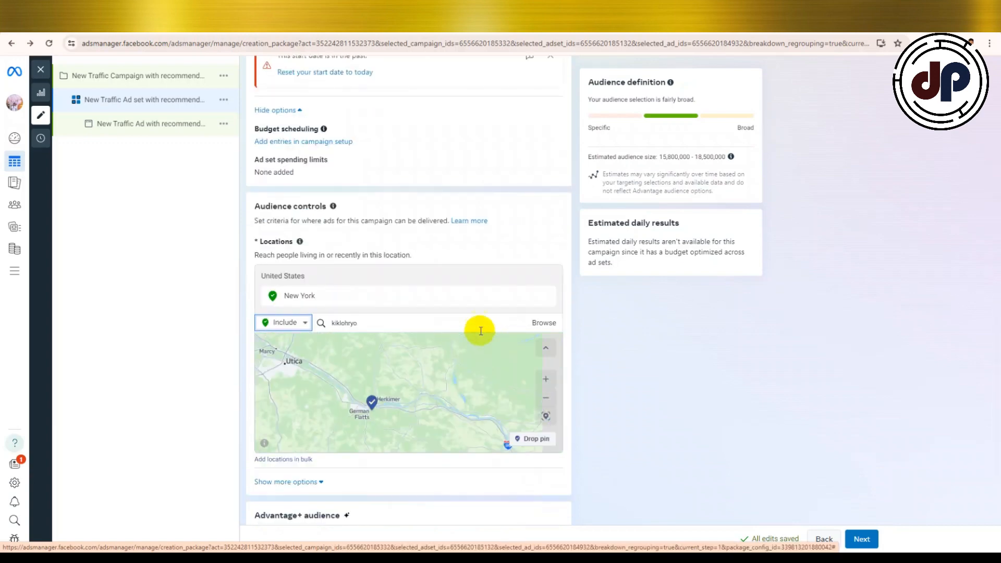
{"action": "scroll", "coordinate": [478, 330], "scroll_direction": "up", "scroll_amount": 1}
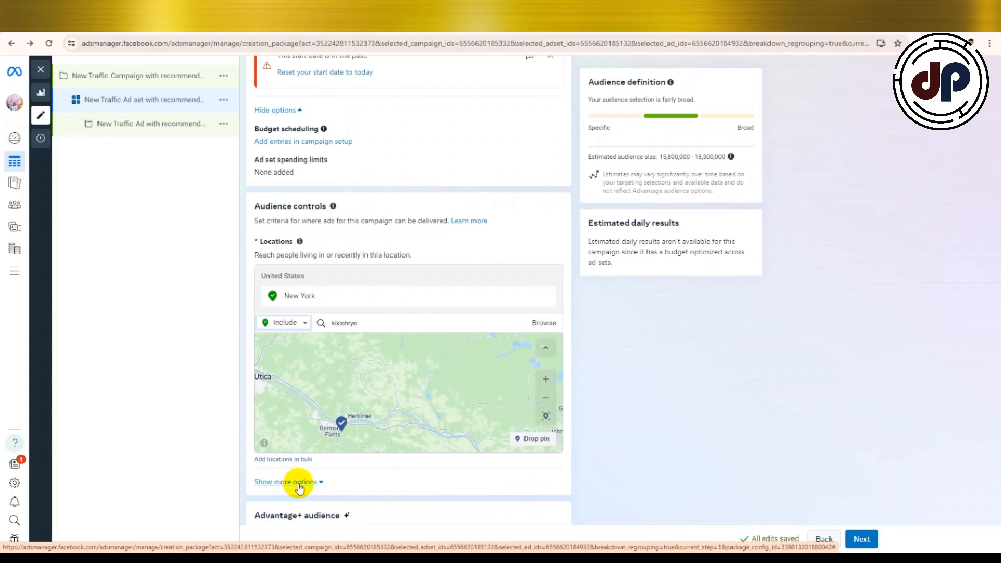
{"action": "left_click", "coordinate": [298, 485]}
{"action": "scroll", "coordinate": [333, 442], "scroll_direction": "down", "scroll_amount": 1}
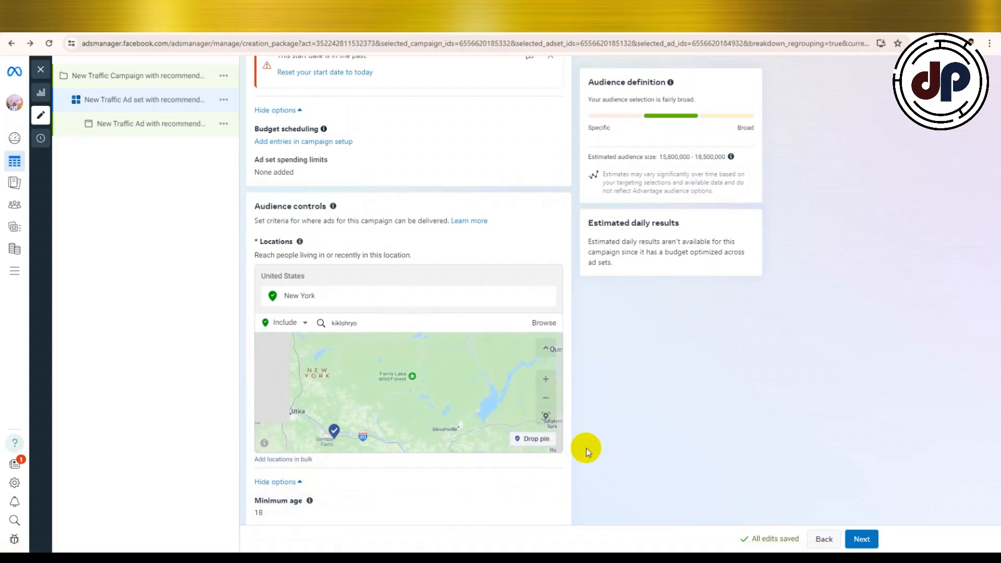
{"action": "scroll", "coordinate": [689, 407], "scroll_direction": "down", "scroll_amount": 4}
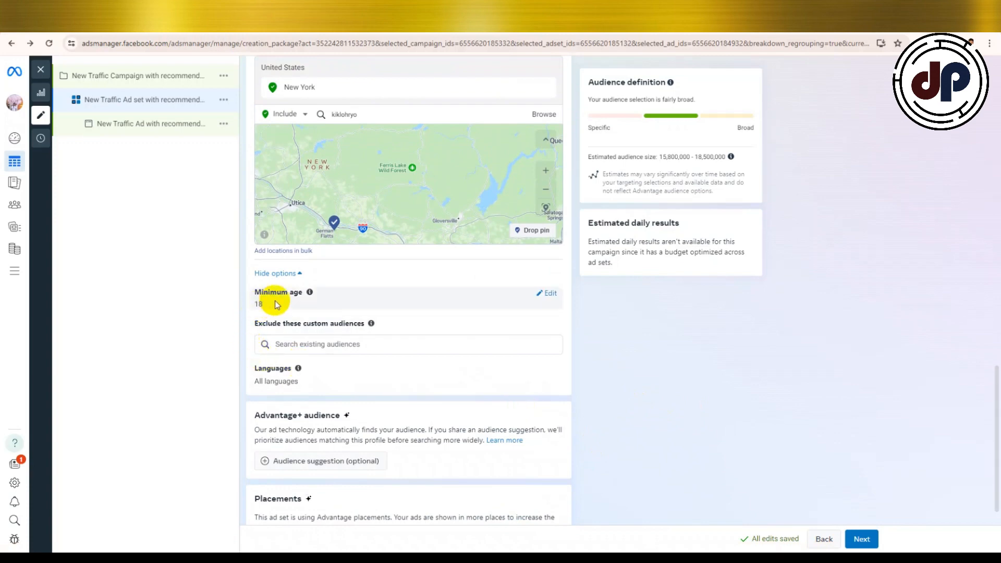
{"action": "left_click", "coordinate": [546, 295]}
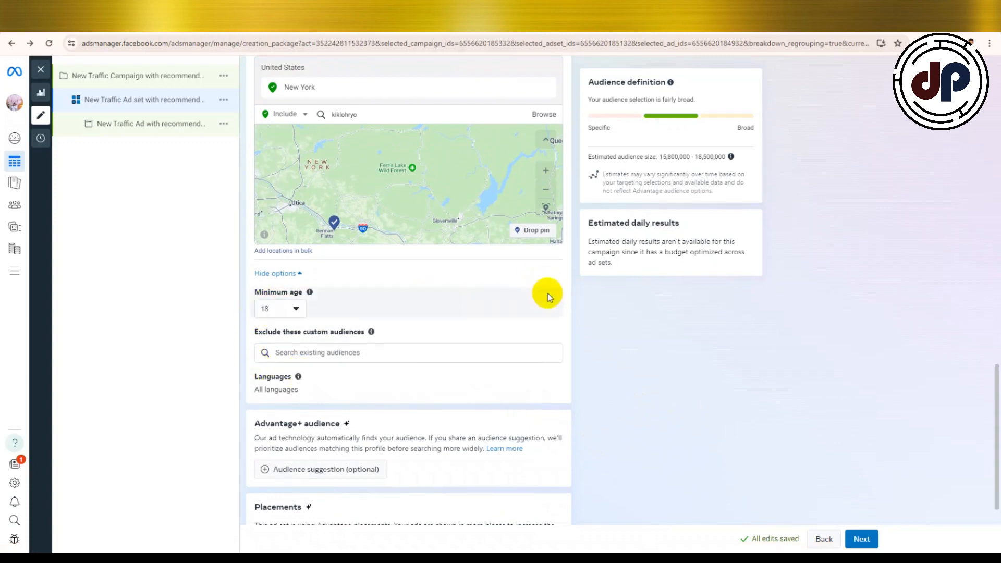
{"action": "left_click", "coordinate": [296, 309]}
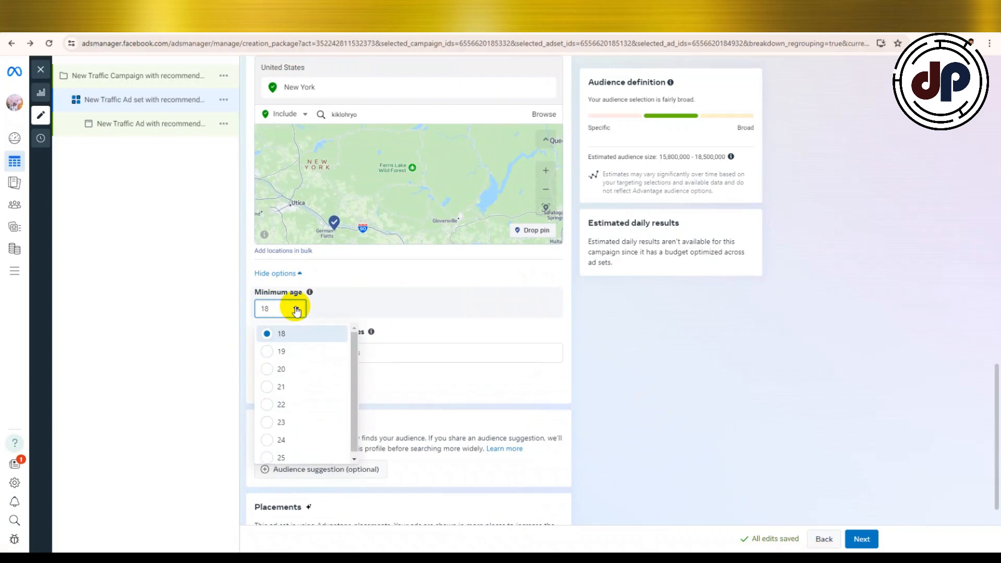
{"action": "left_click", "coordinate": [268, 334]}
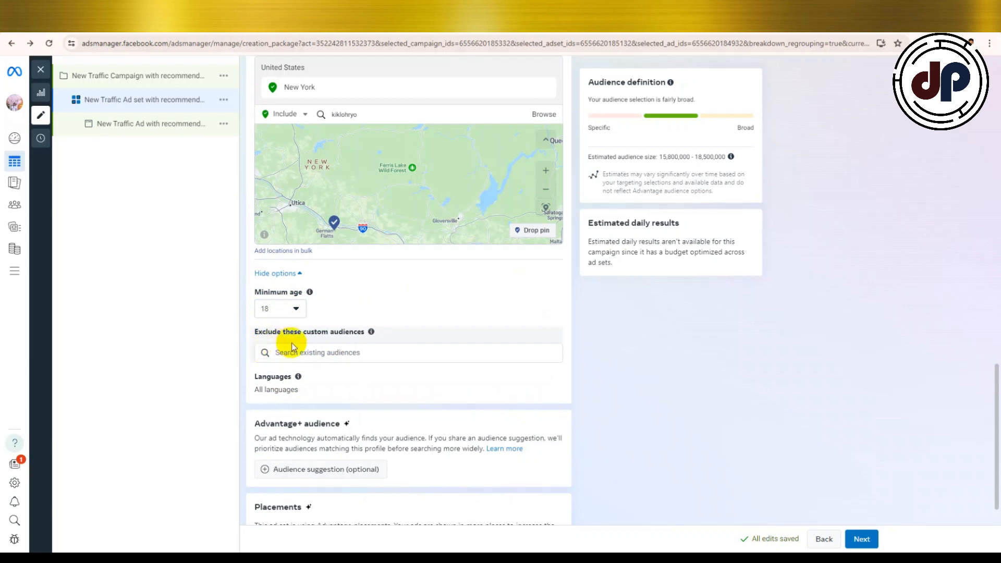
Search the custom audiences to exclude for "hh", clear the search, and open the languages setting for editing.
{"action": "mouse_move", "coordinate": [371, 331]}
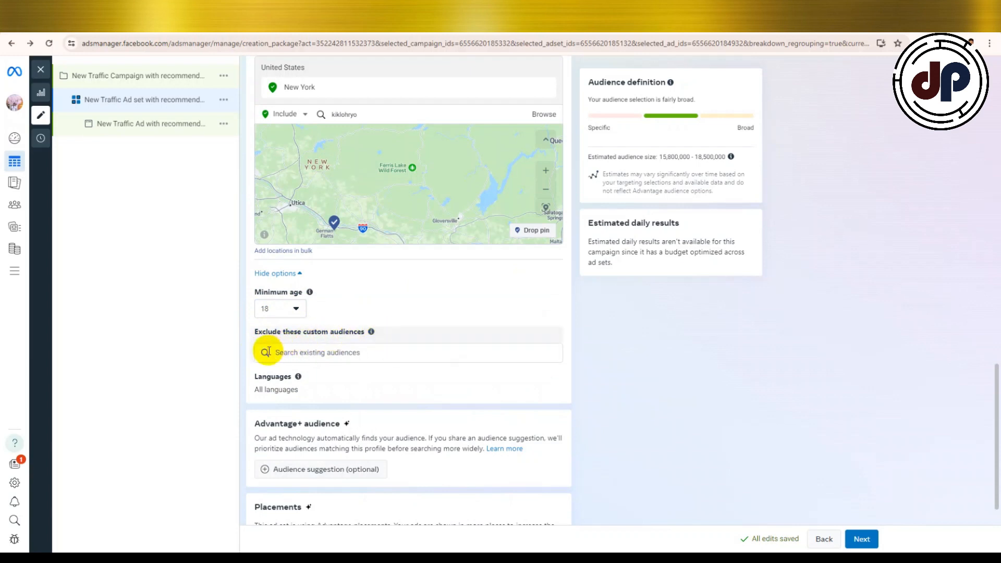
{"action": "left_click", "coordinate": [347, 354]}
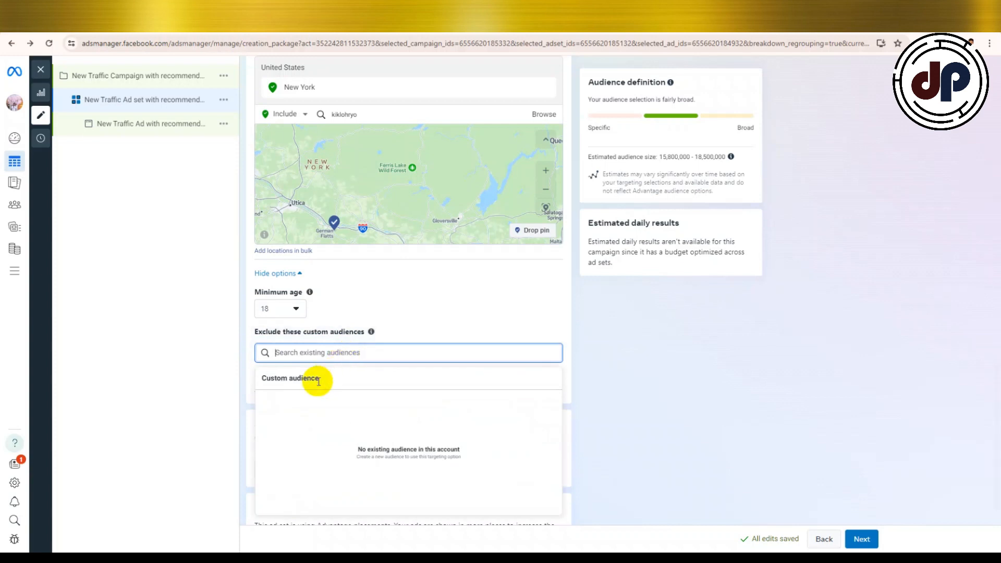
{"action": "type", "text": "hh"}
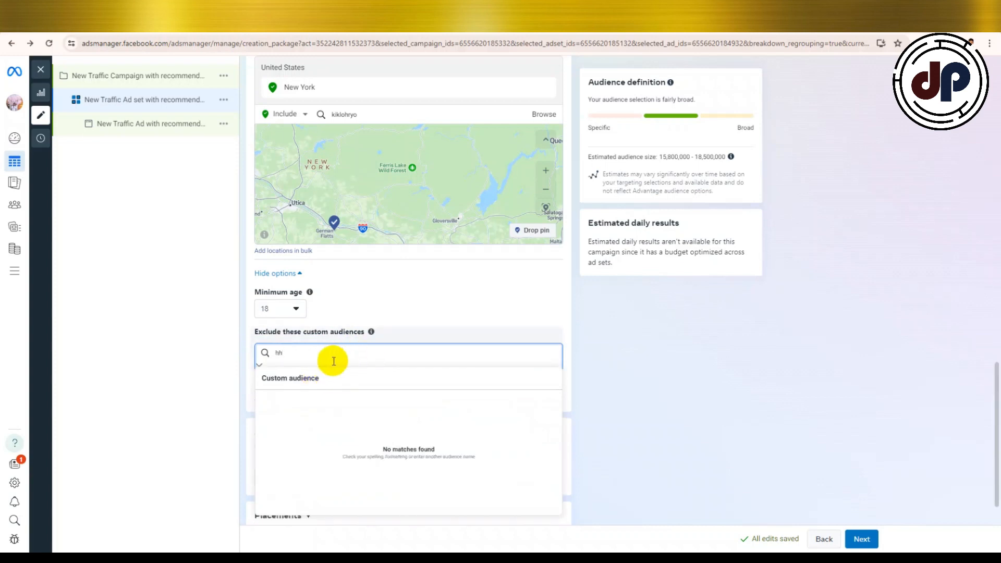
{"action": "key", "text": "BackSpace"}
{"action": "key", "text": "BackSpace"}
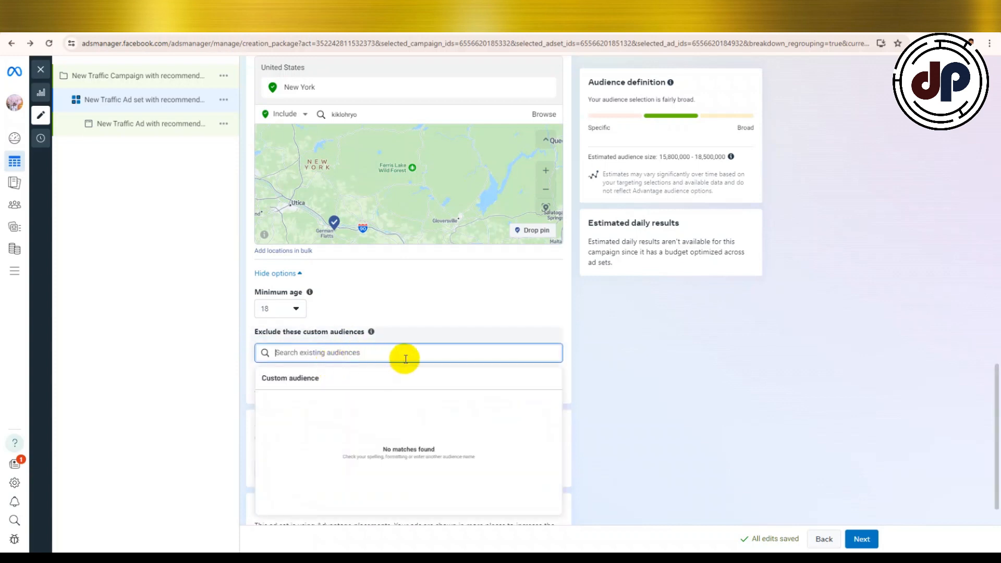
{"action": "left_click", "coordinate": [426, 298]}
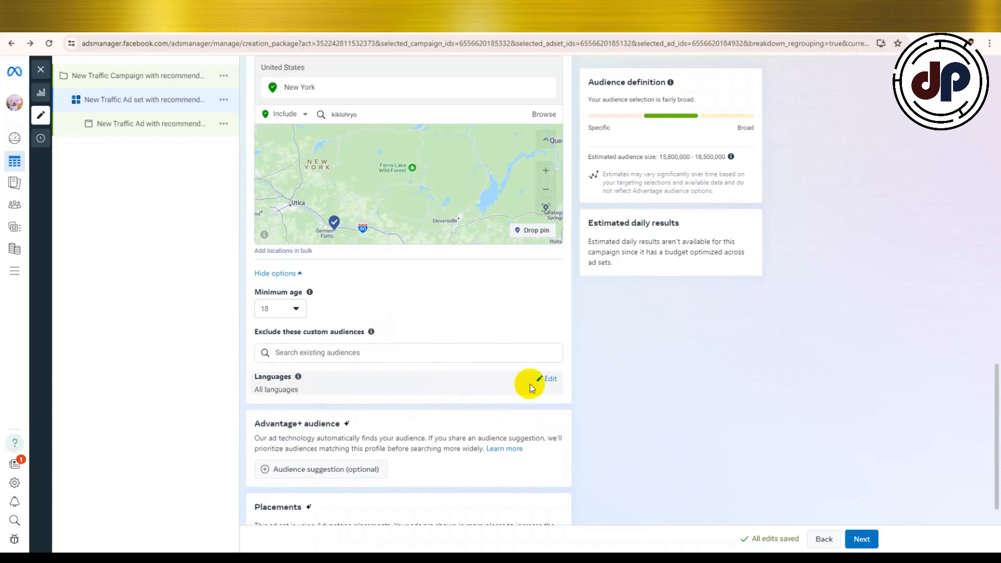
{"action": "left_click", "coordinate": [549, 380]}
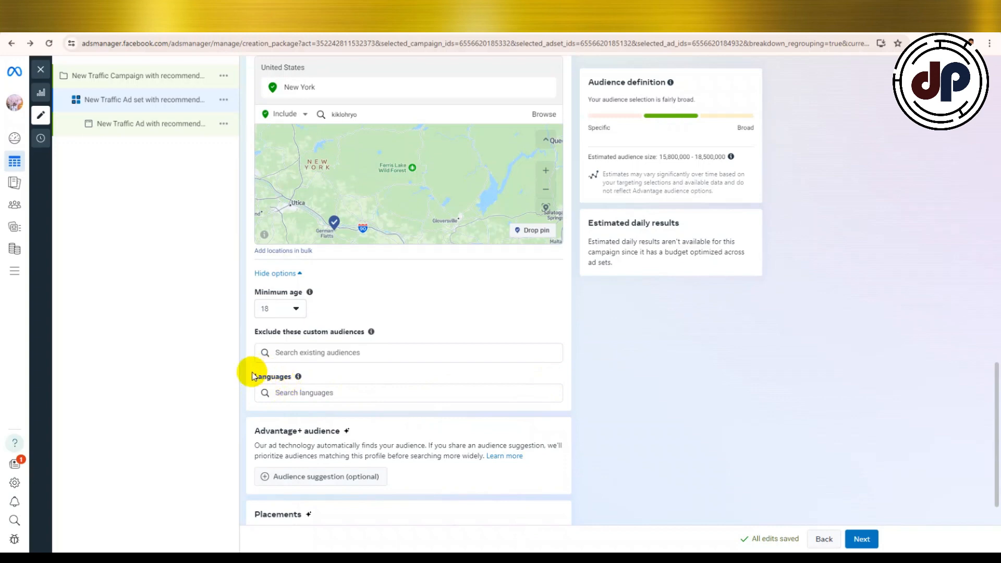
Add an optional audience suggestion under Advantage+ audience and set its upper age limit to 40.
{"action": "scroll", "coordinate": [255, 409], "scroll_direction": "down", "scroll_amount": 1}
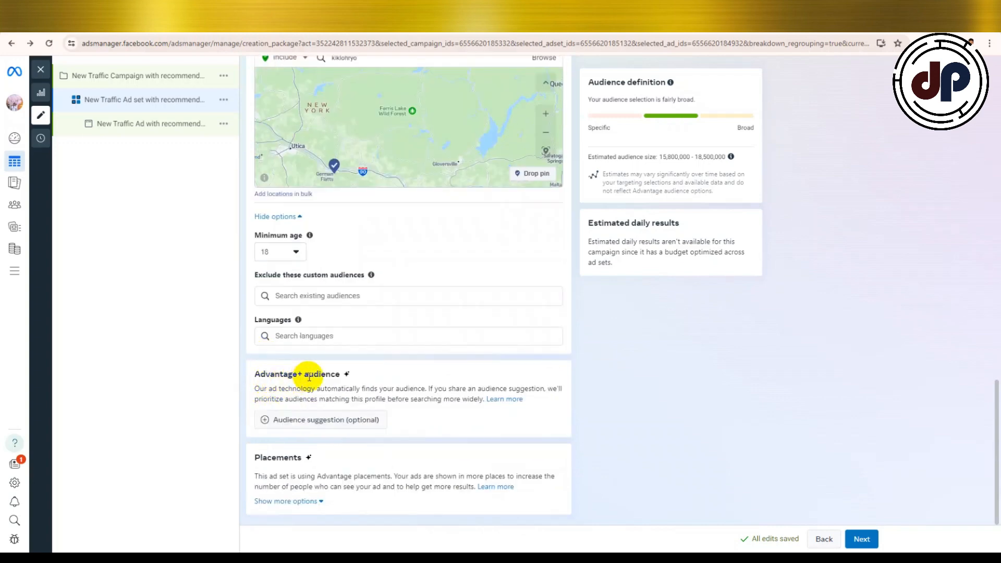
{"action": "left_click", "coordinate": [319, 419]}
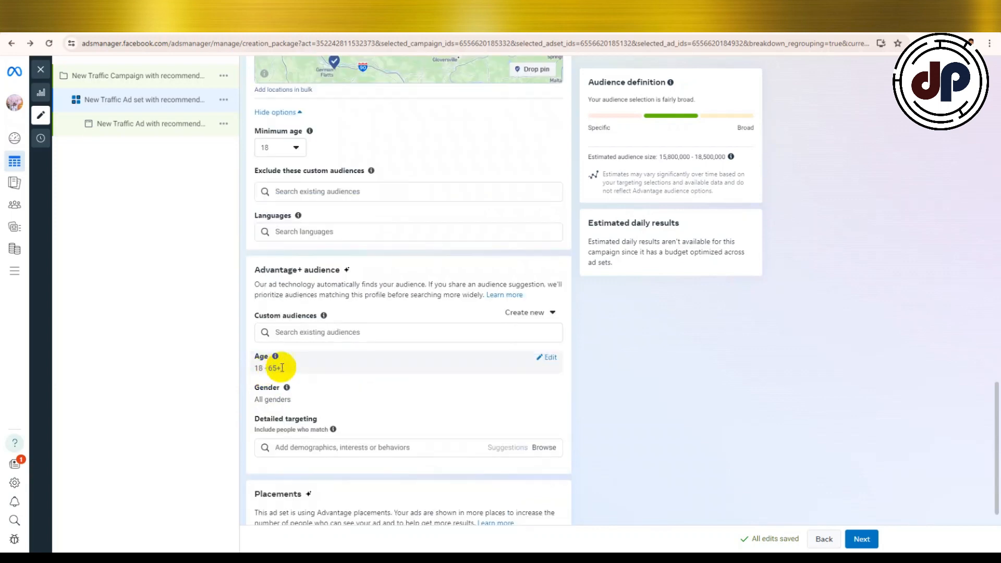
{"action": "left_click", "coordinate": [550, 358]}
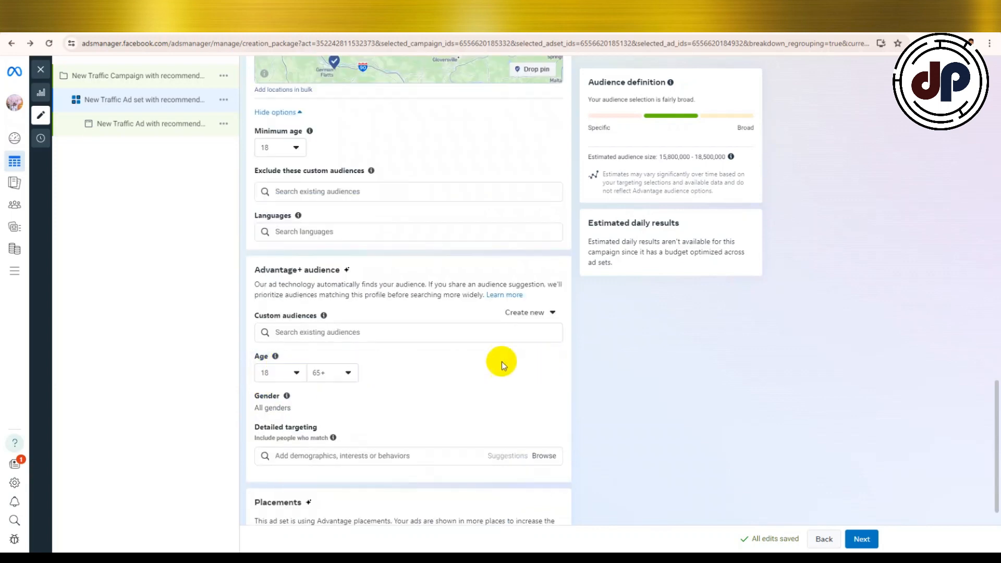
{"action": "left_click", "coordinate": [345, 373]}
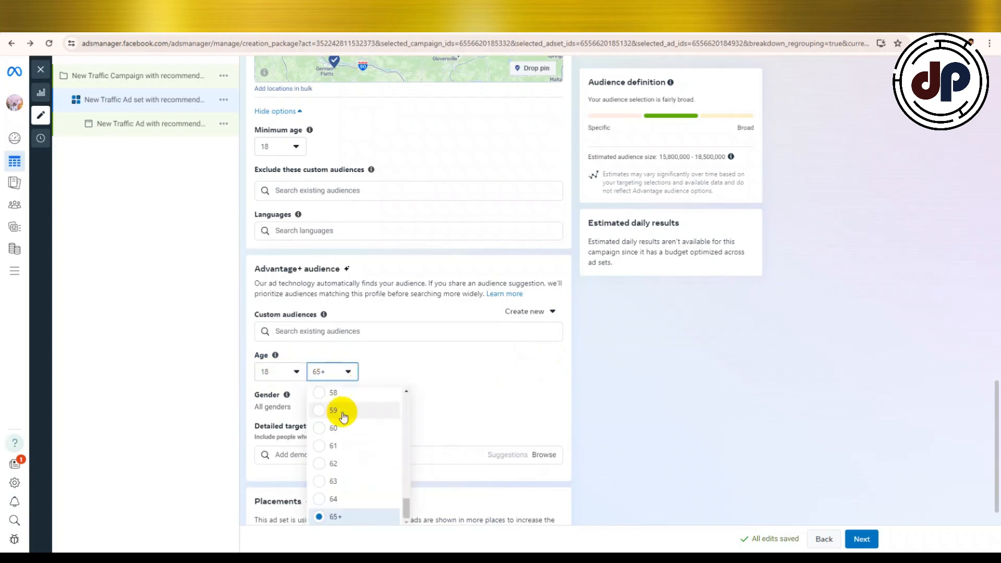
{"action": "scroll", "coordinate": [329, 459], "scroll_direction": "up", "scroll_amount": 10}
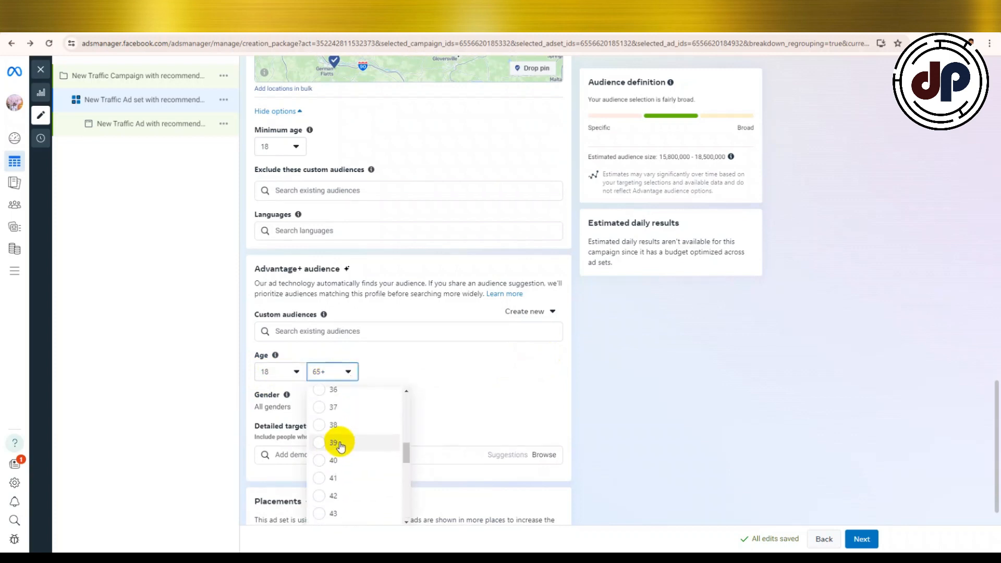
{"action": "scroll", "coordinate": [334, 443], "scroll_direction": "down", "scroll_amount": 4}
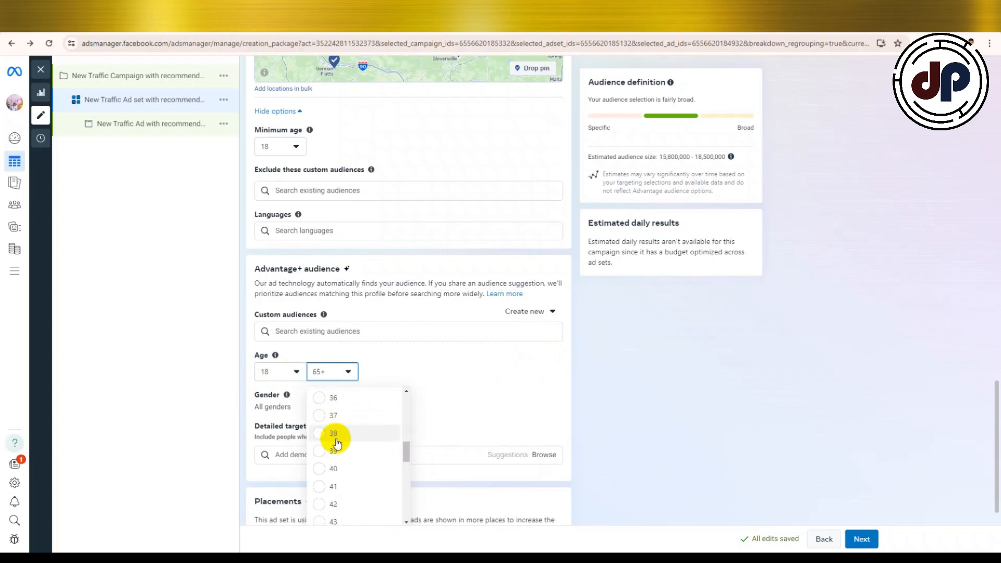
{"action": "left_click", "coordinate": [328, 468]}
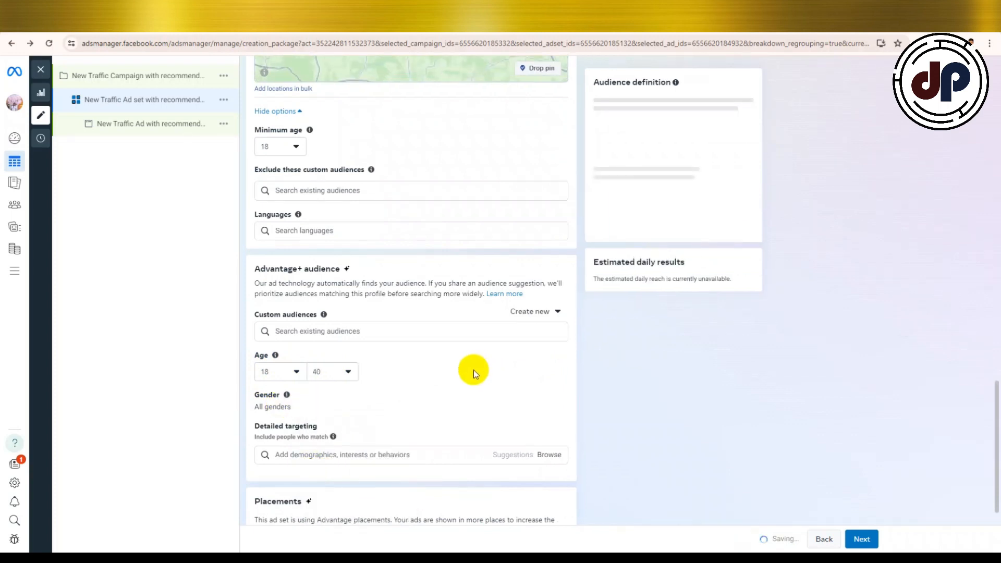
Open the gender setting of the audience suggestion for editing.
{"action": "scroll", "coordinate": [474, 371], "scroll_direction": "down", "scroll_amount": 1}
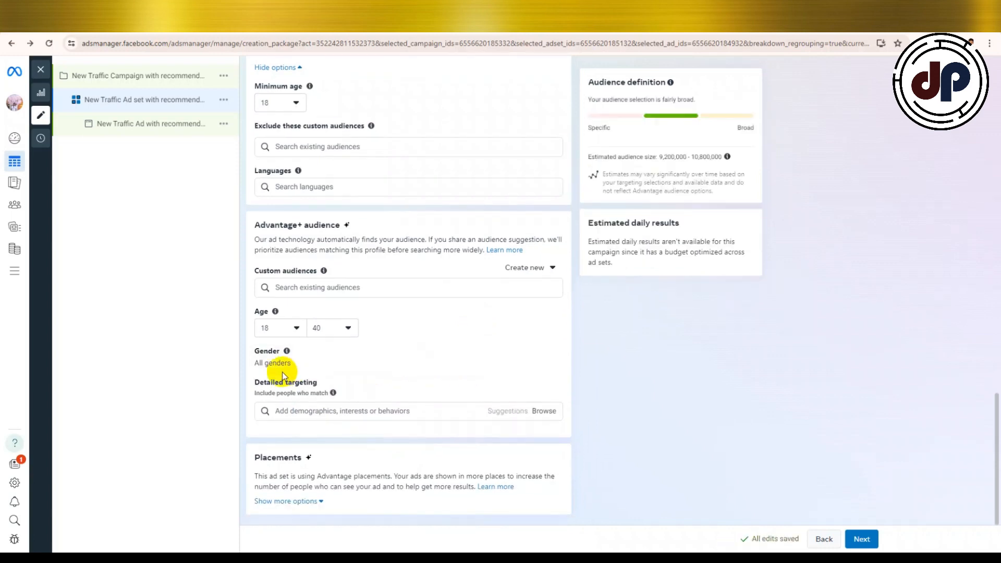
{"action": "mouse_move", "coordinate": [262, 366]}
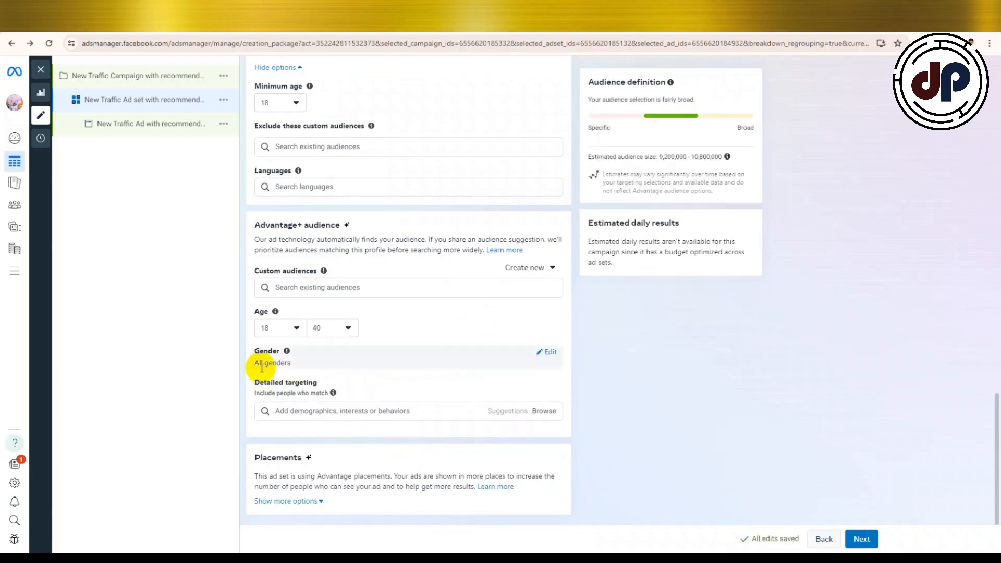
{"action": "left_click", "coordinate": [552, 353]}
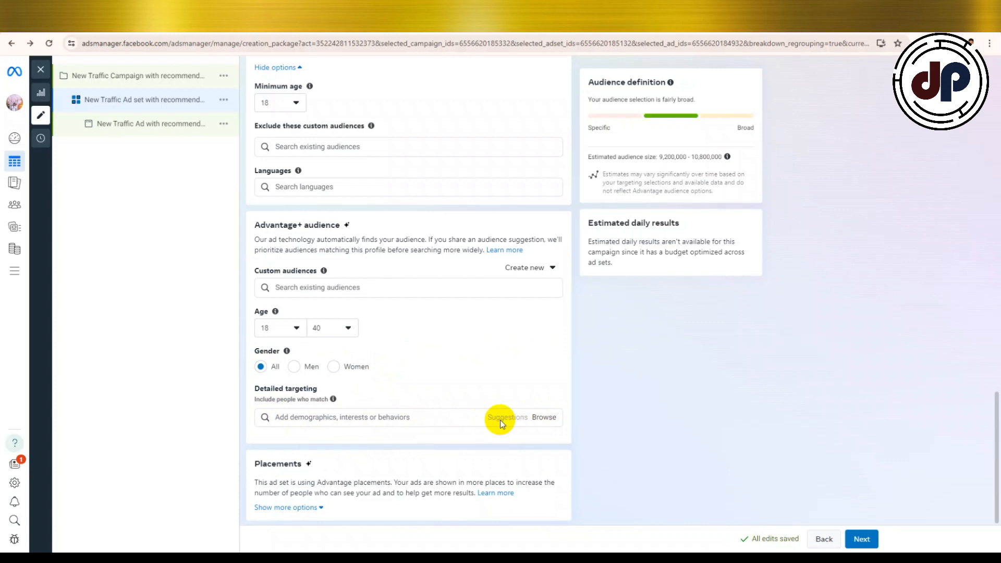
Browse the detailed targeting categories through Demographics and Education to the fields of study, and close the list without adding any.
{"action": "left_click", "coordinate": [422, 417]}
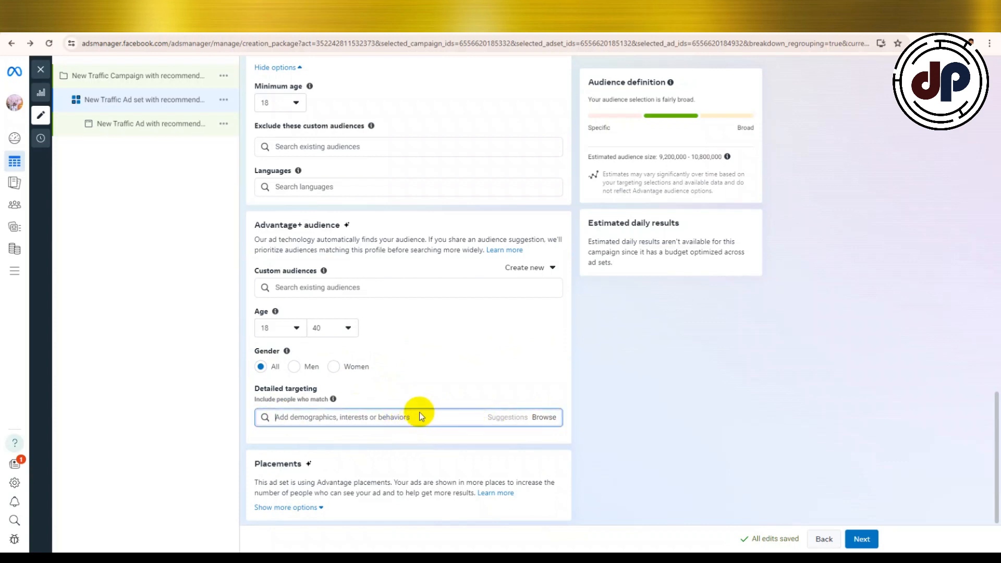
{"action": "left_click", "coordinate": [541, 418]}
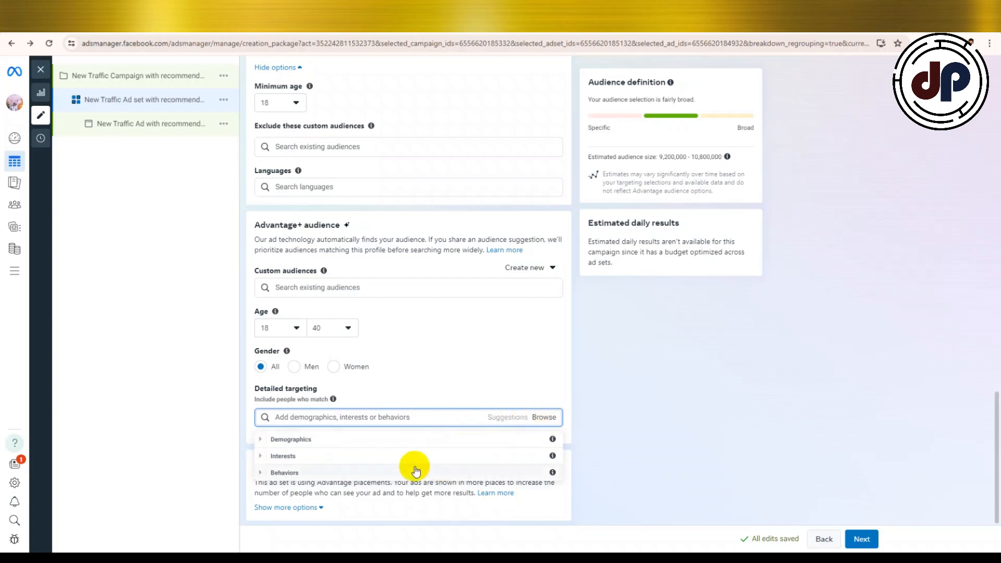
{"action": "left_click", "coordinate": [350, 421]}
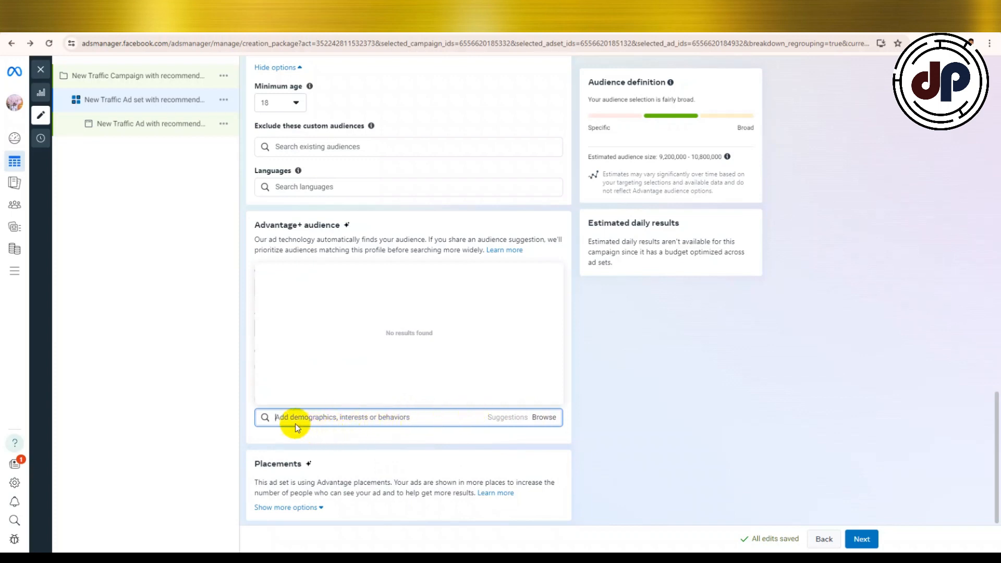
{"action": "left_click", "coordinate": [543, 418]}
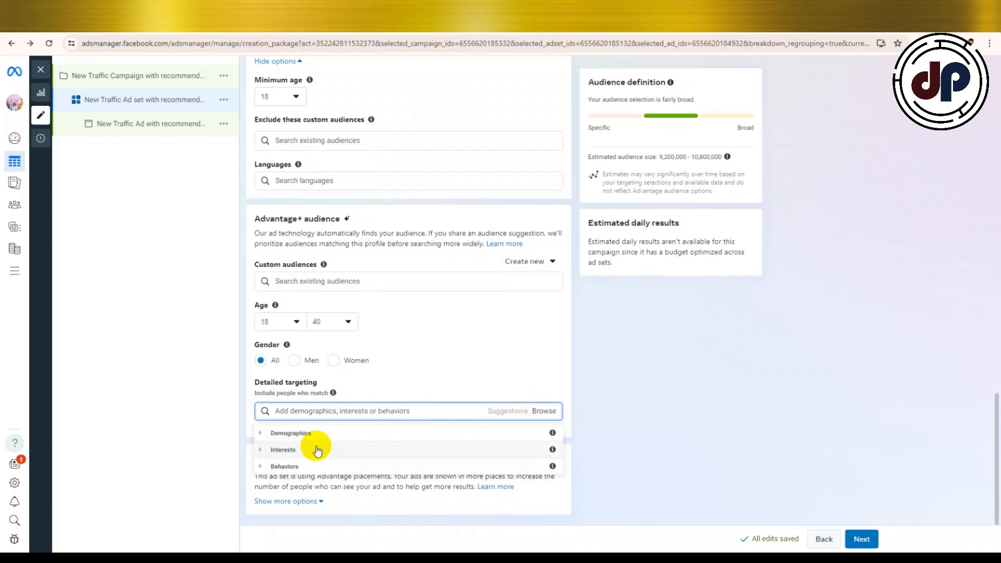
{"action": "left_click", "coordinate": [274, 434]}
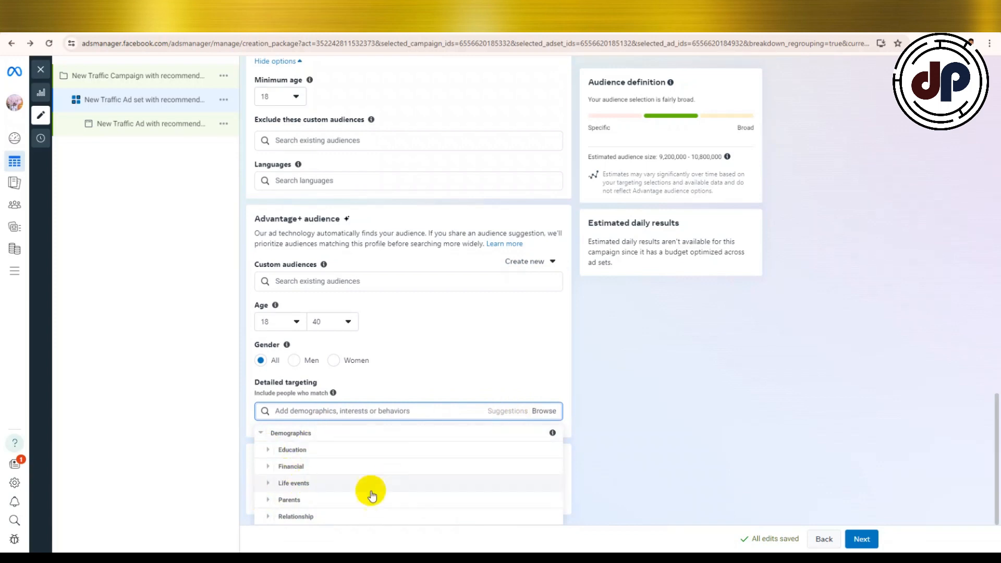
{"action": "left_click", "coordinate": [271, 450]}
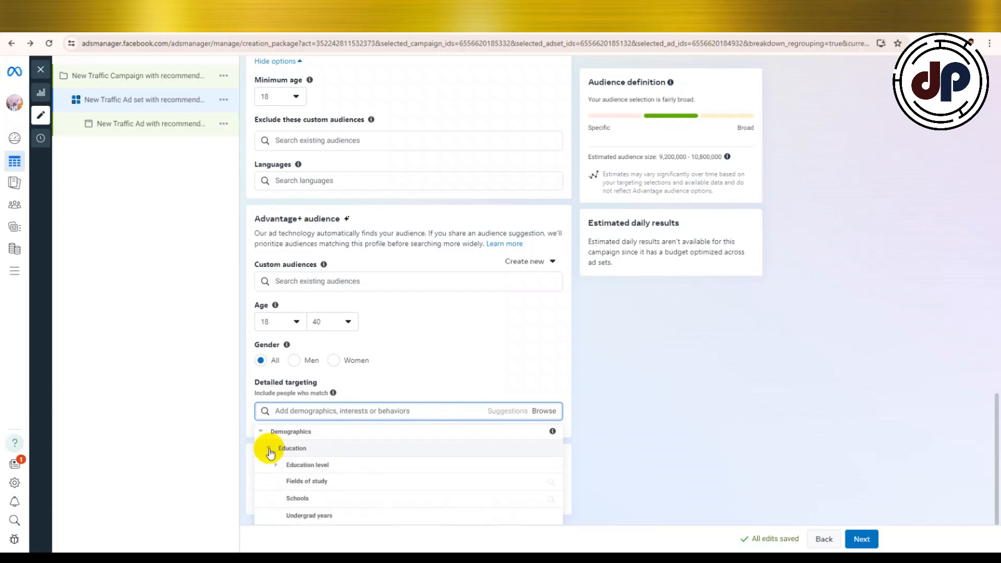
{"action": "left_click", "coordinate": [311, 467]}
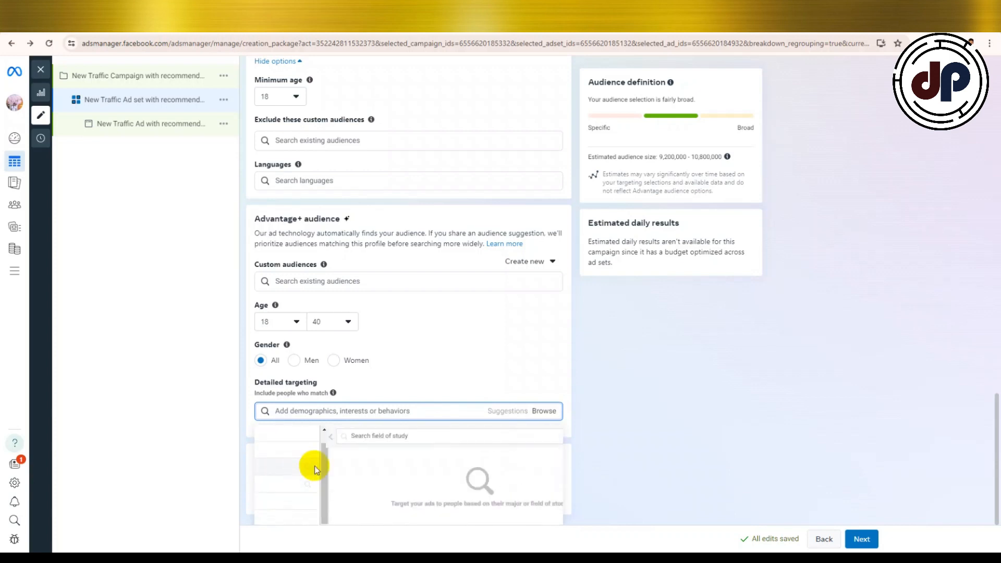
{"action": "scroll", "coordinate": [426, 482], "scroll_direction": "down", "scroll_amount": 1}
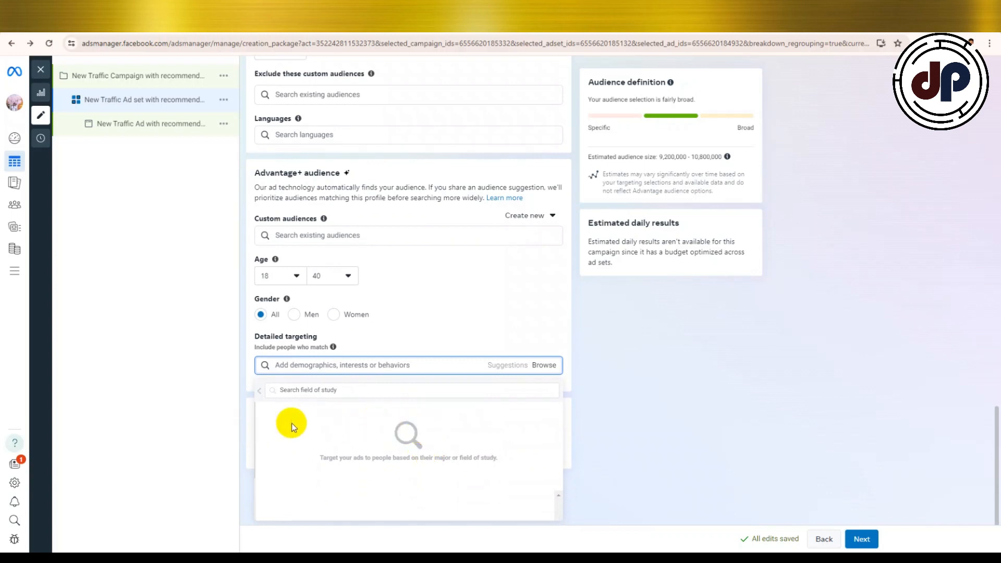
{"action": "left_click", "coordinate": [639, 380]}
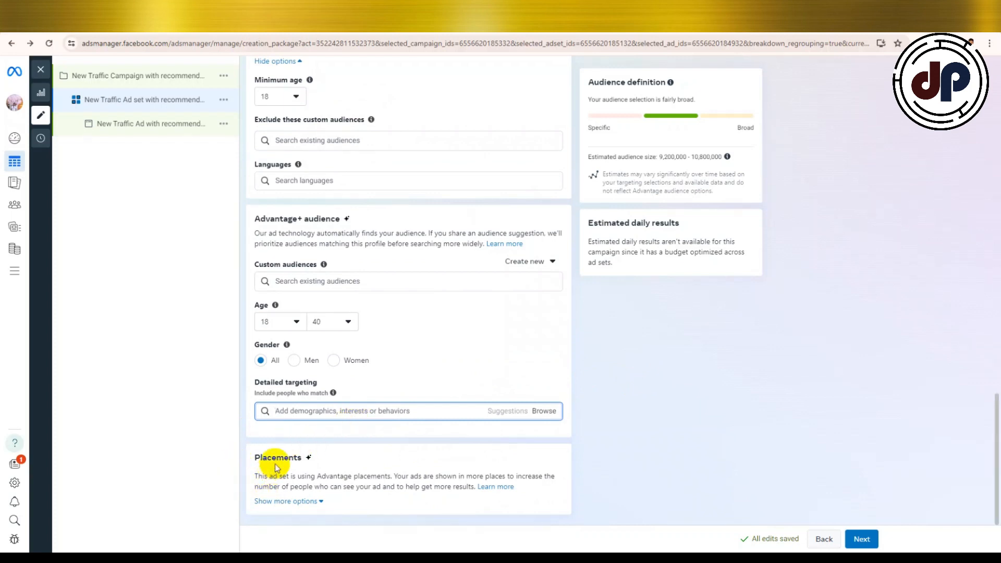
Expand the additional placement options and open the inventory filter and block lists for review.
{"action": "left_click", "coordinate": [287, 502]}
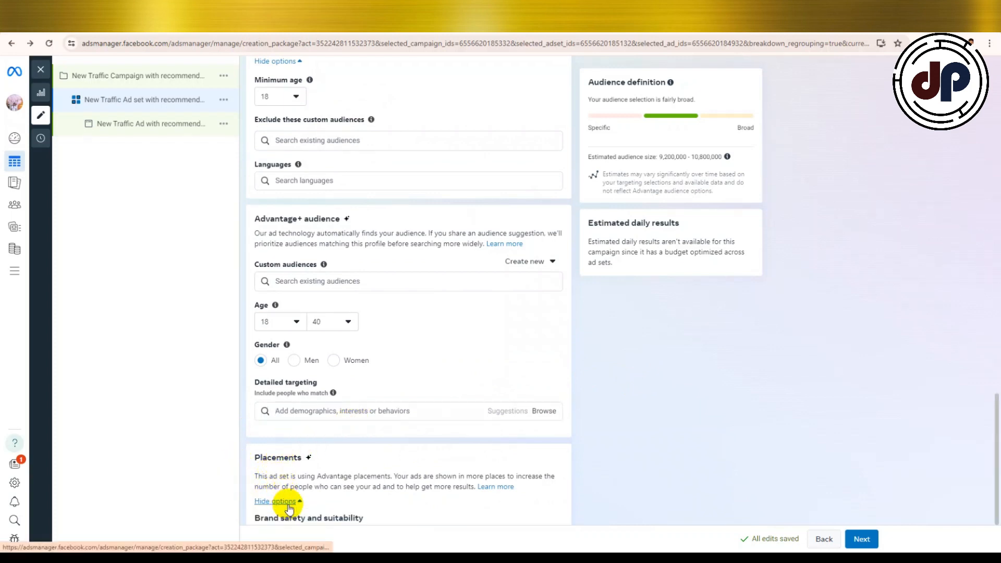
{"action": "scroll", "coordinate": [368, 458], "scroll_direction": "down", "scroll_amount": 3}
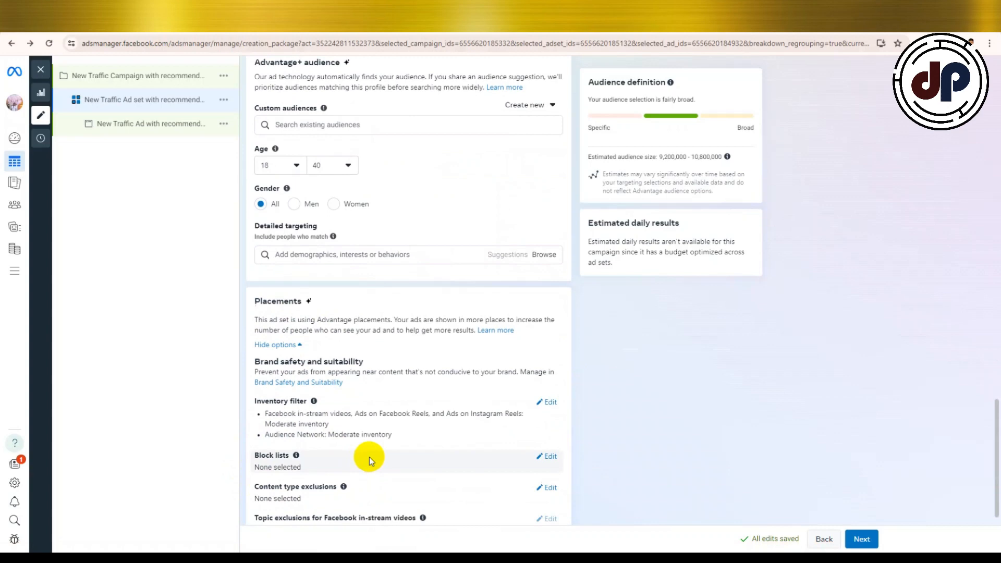
{"action": "left_click", "coordinate": [407, 412]}
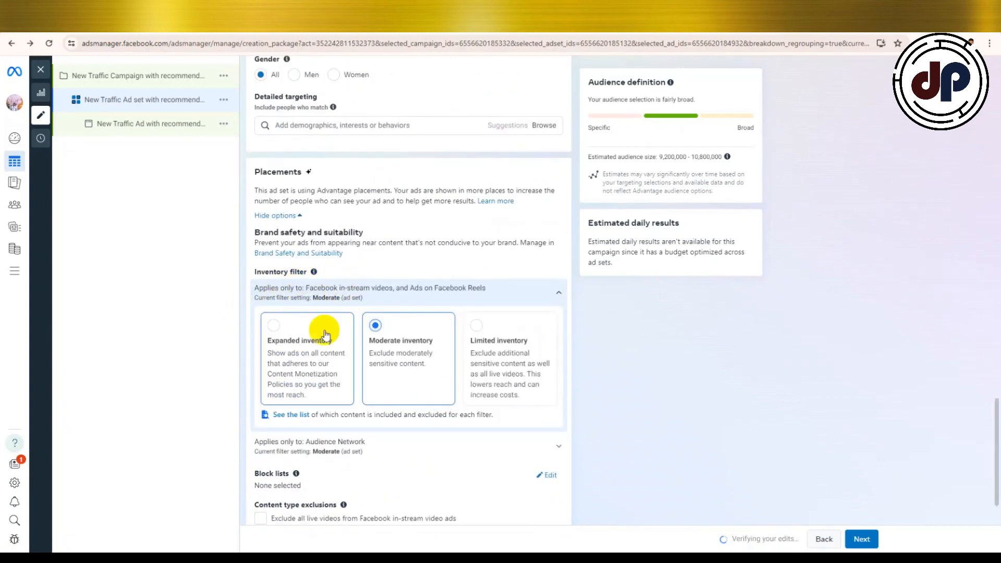
{"action": "scroll", "coordinate": [281, 373], "scroll_direction": "down", "scroll_amount": 2}
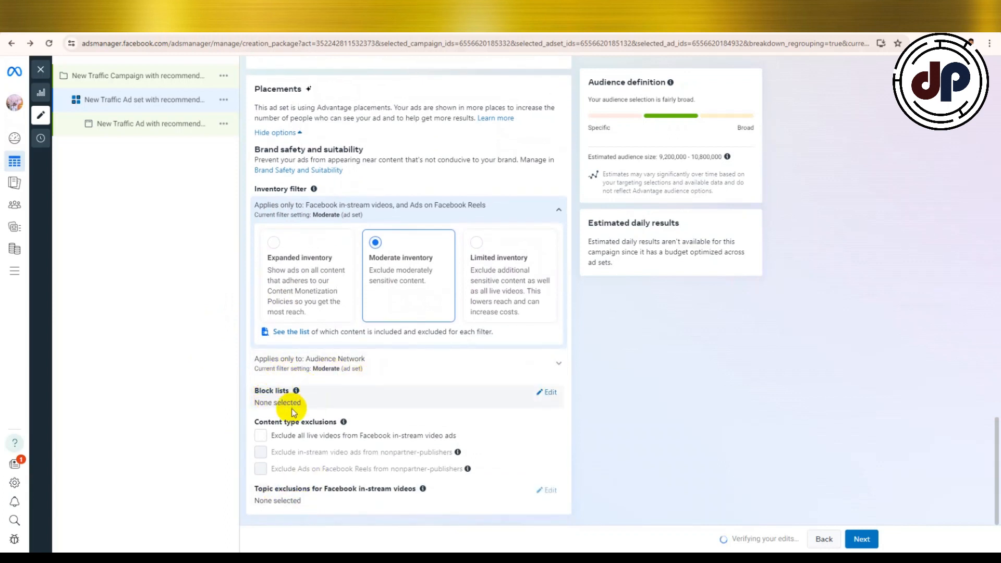
{"action": "left_click", "coordinate": [545, 392]}
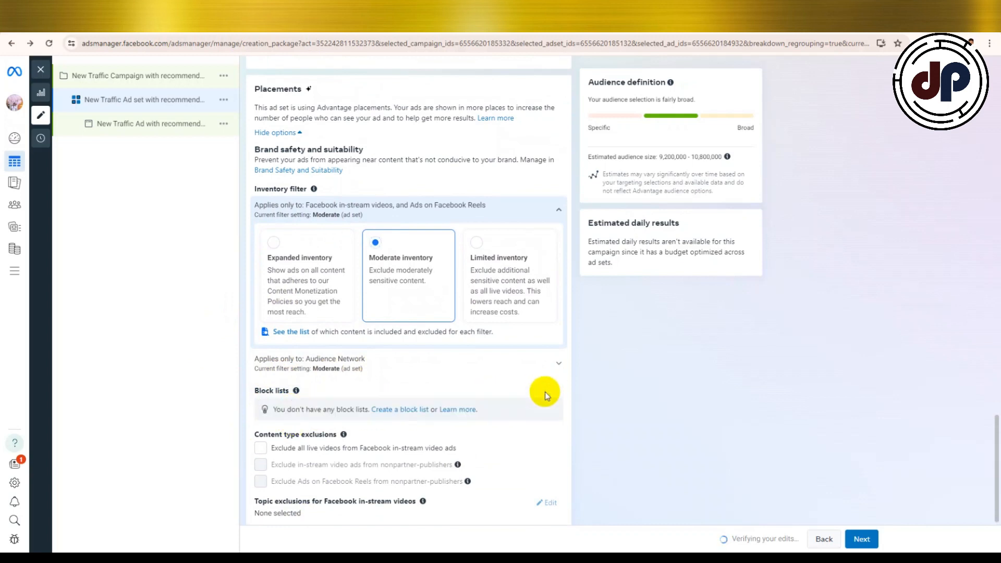
{"action": "scroll", "coordinate": [271, 448], "scroll_direction": "down", "scroll_amount": 1}
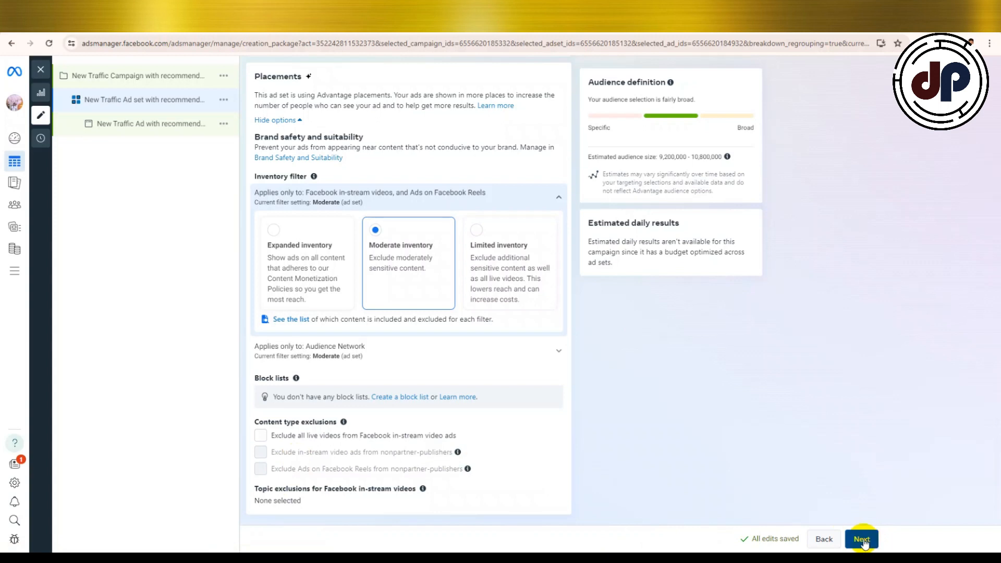
Continue to the ad level and check the Facebook Pages available for the ad's identity, keeping Digitronixmax.
{"action": "left_click", "coordinate": [862, 539]}
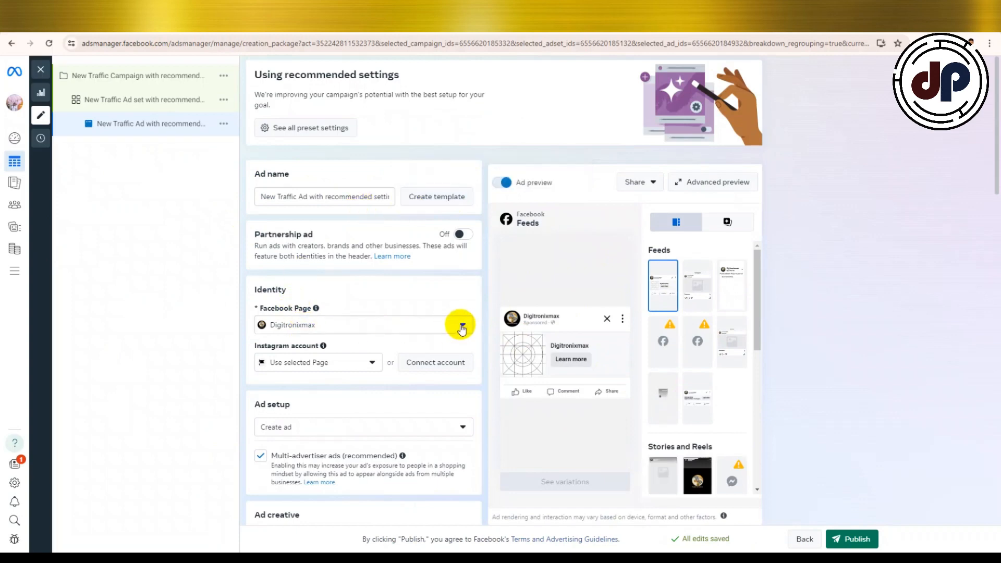
{"action": "left_click", "coordinate": [462, 326]}
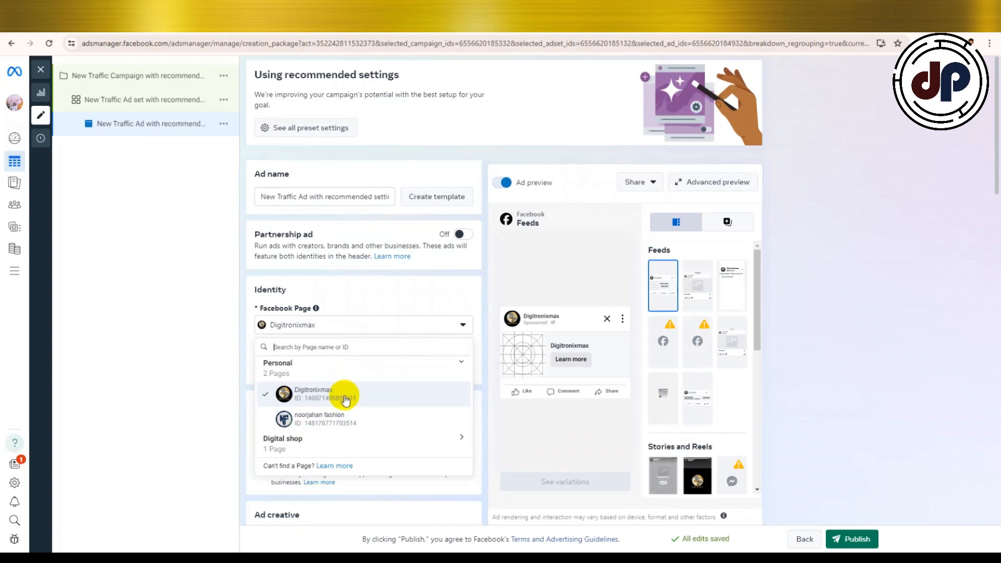
{"action": "left_click", "coordinate": [207, 406]}
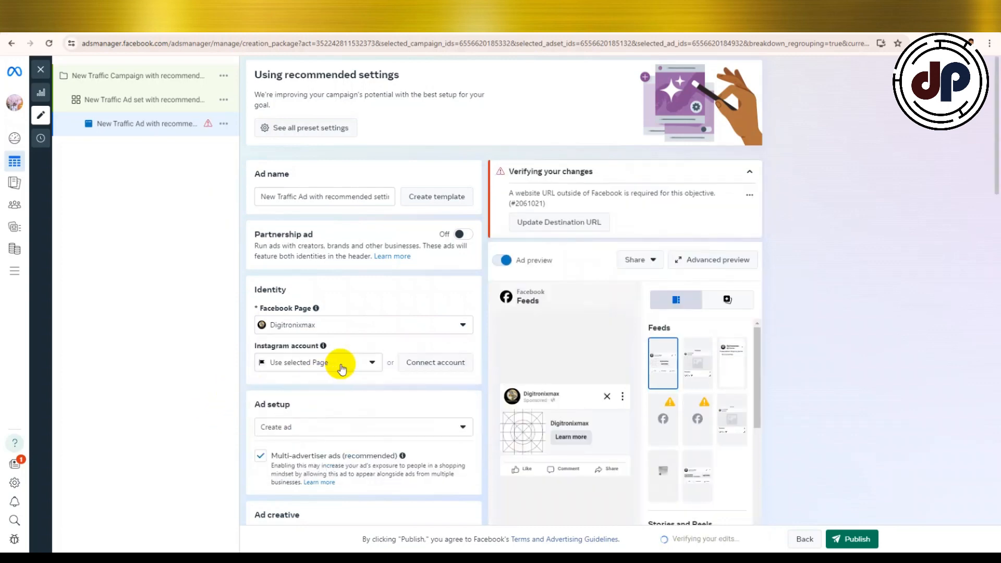
Upload the image 21-fabruary-1952-internatil-mother-lanuage-day.jpg from the Desktop as the ad creative's media and proceed with it selected.
{"action": "scroll", "coordinate": [342, 368], "scroll_direction": "down", "scroll_amount": 3}
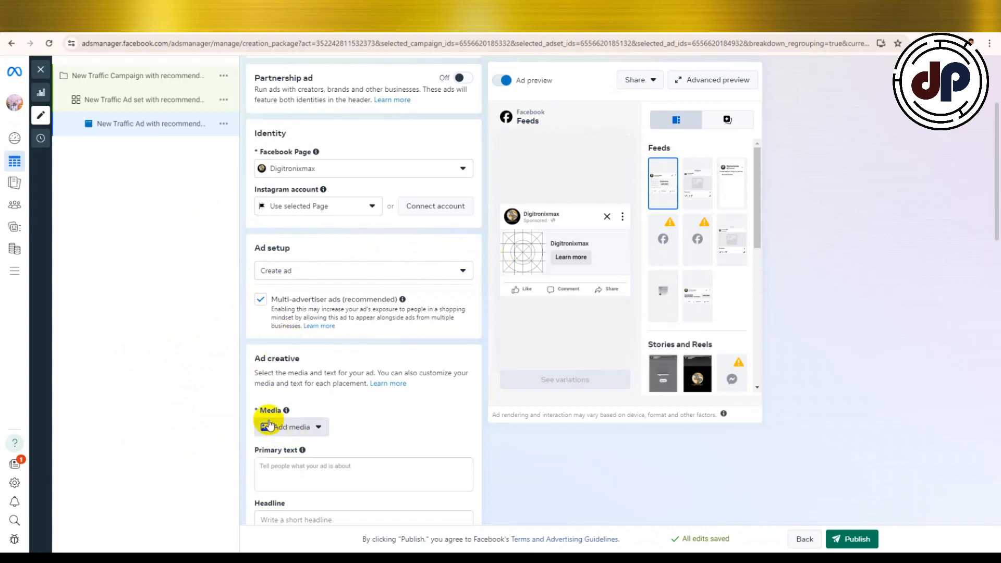
{"action": "left_click", "coordinate": [311, 430]}
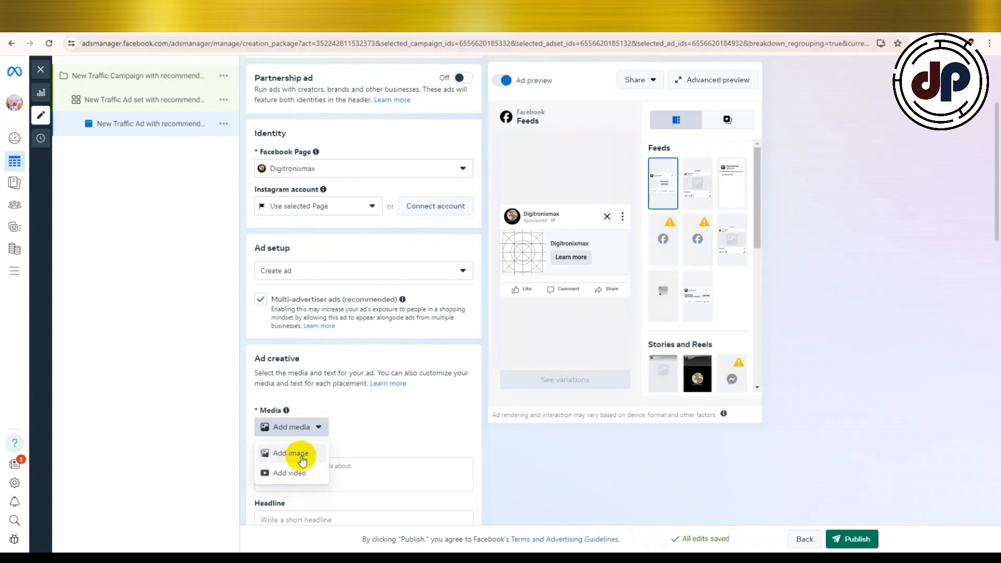
{"action": "left_click", "coordinate": [291, 454]}
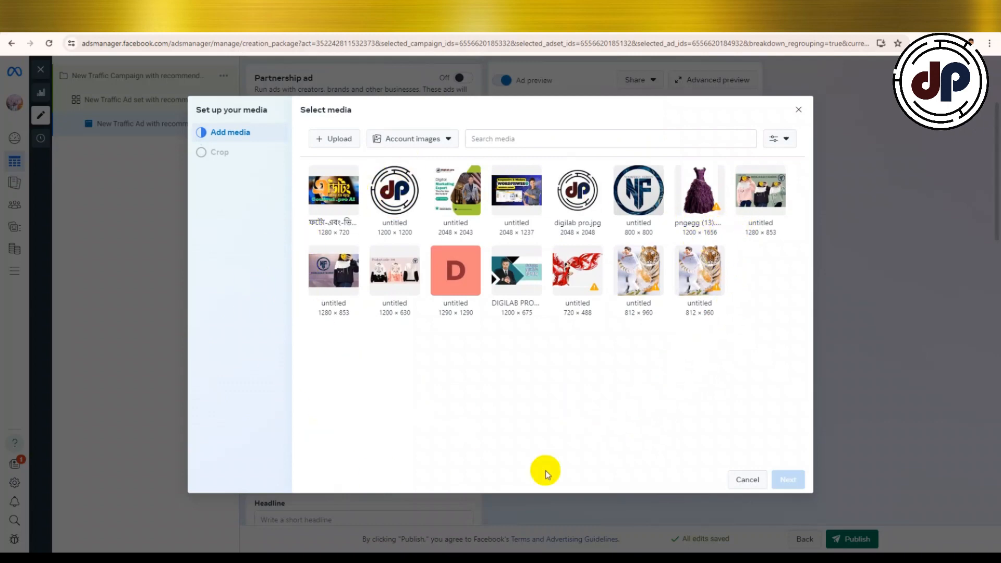
{"action": "left_click", "coordinate": [328, 142]}
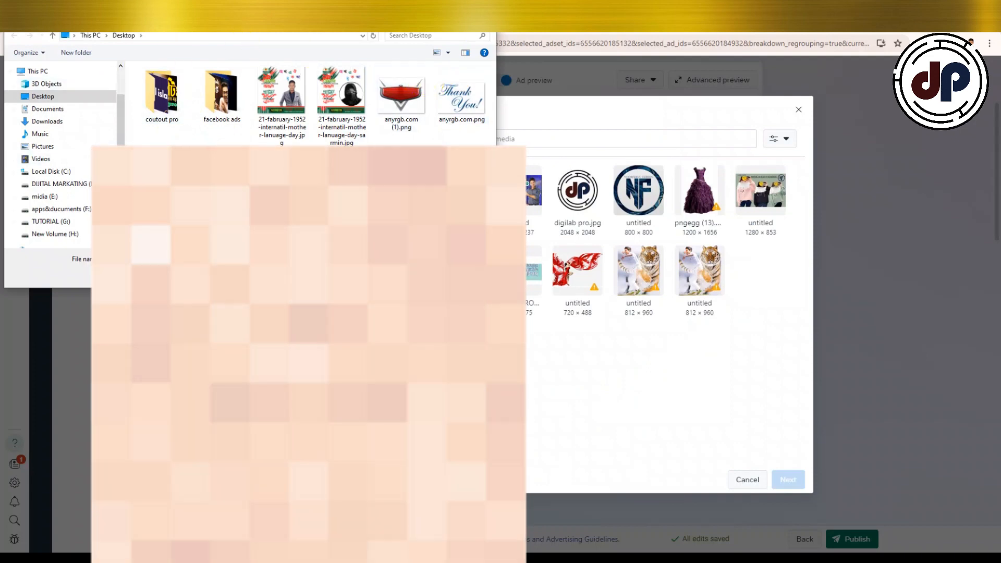
{"action": "left_click", "coordinate": [282, 94]}
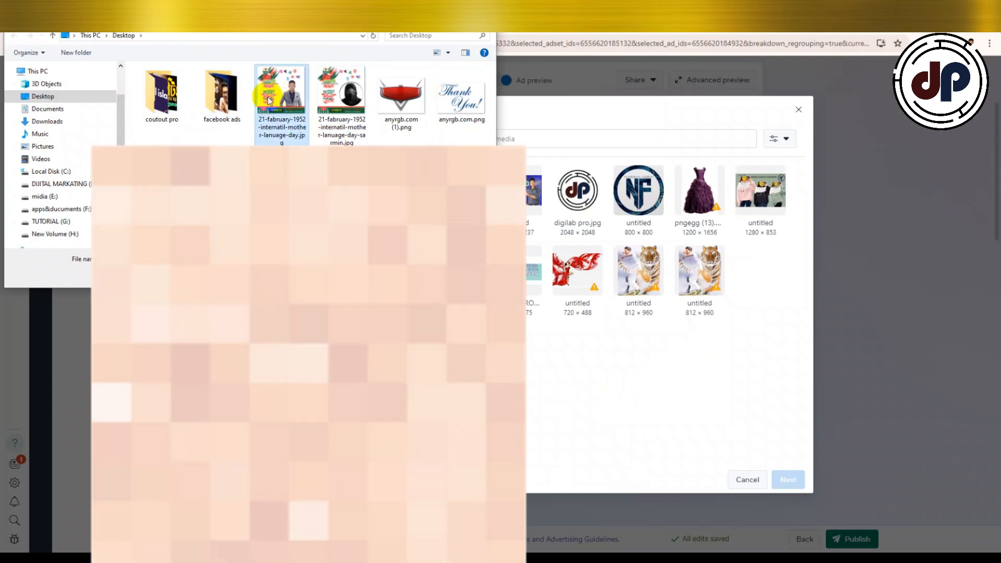
{"action": "left_click", "coordinate": [411, 275]}
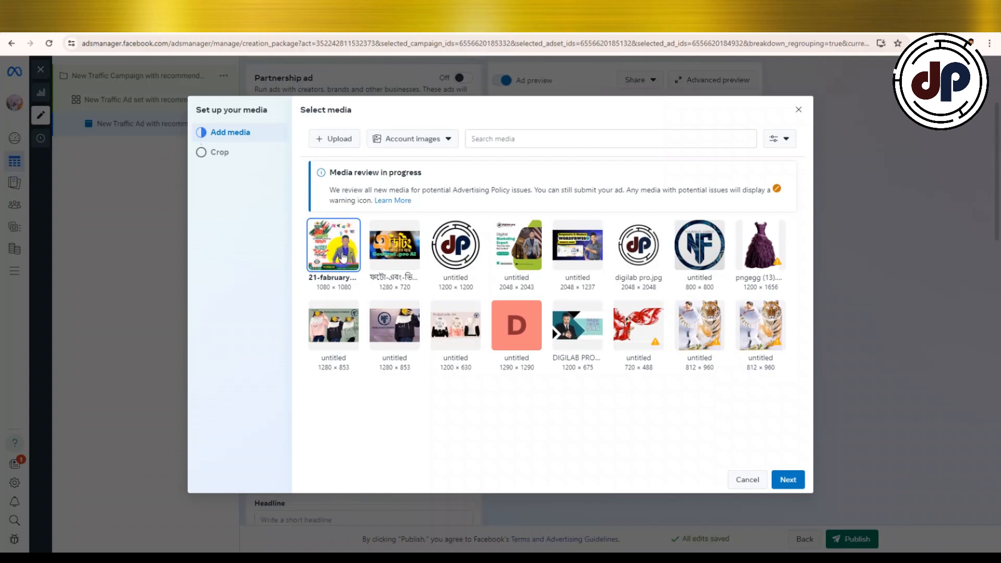
{"action": "left_click", "coordinate": [789, 482]}
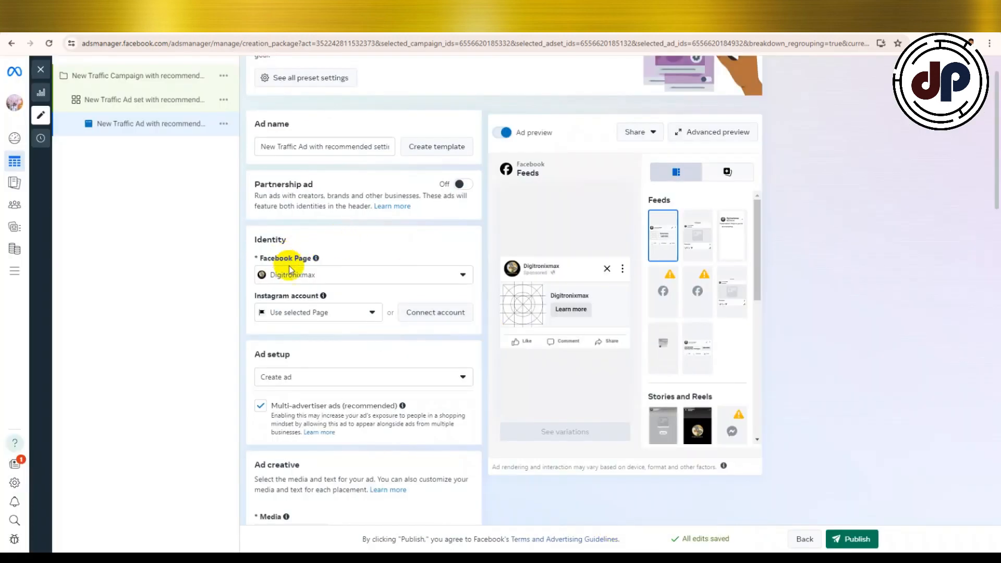
Enter the placeholder text "szdffjljdghjkjk" as the ad creative's primary text and check it in the ad preview.
{"action": "scroll", "coordinate": [292, 269], "scroll_direction": "up", "scroll_amount": 1}
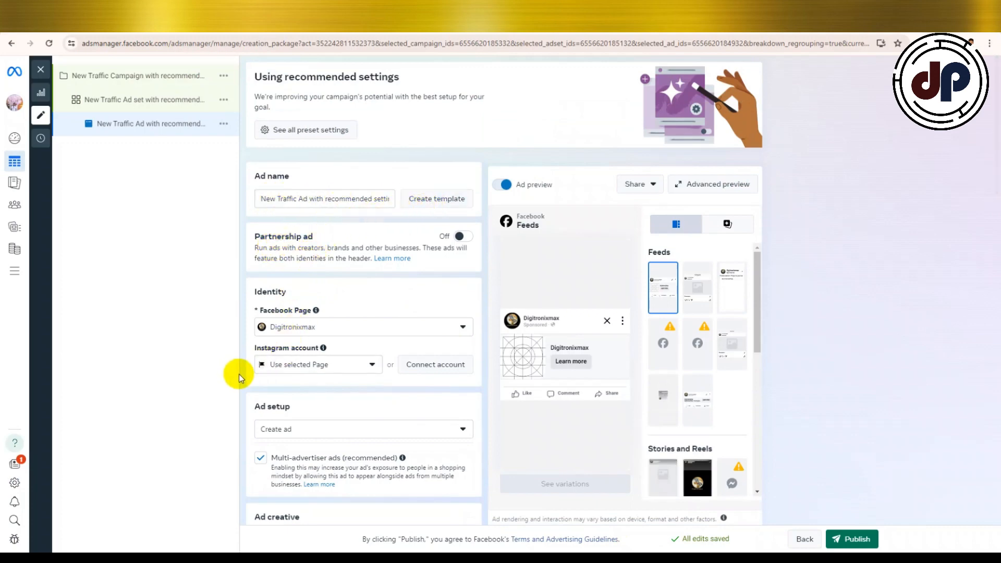
{"action": "scroll", "coordinate": [313, 323], "scroll_direction": "down", "scroll_amount": 3}
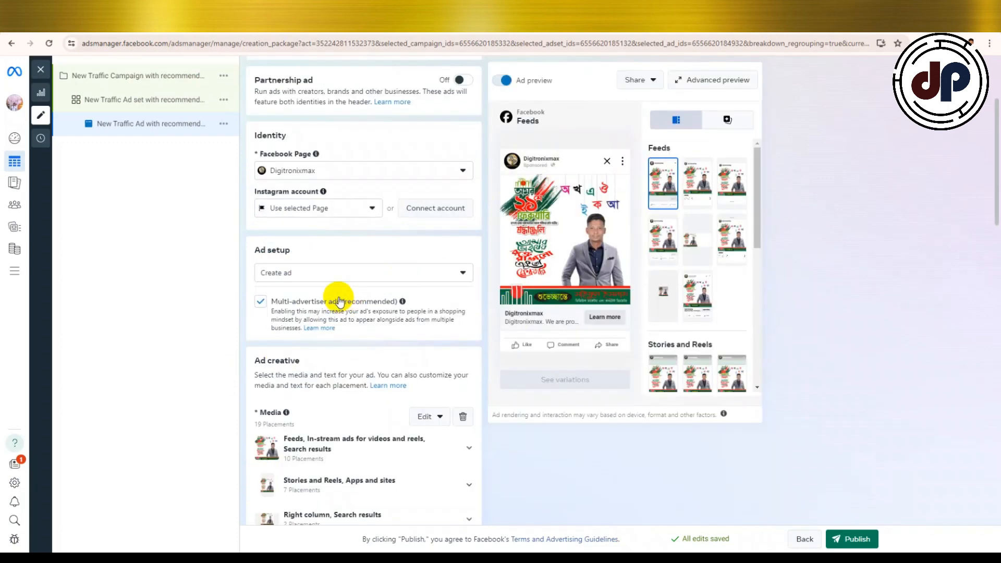
{"action": "scroll", "coordinate": [332, 291], "scroll_direction": "down", "scroll_amount": 5}
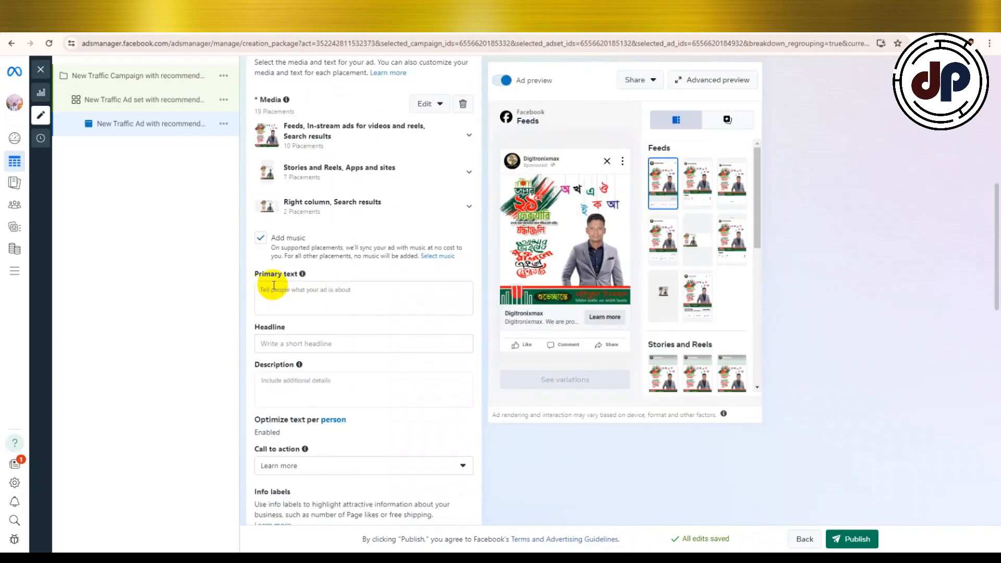
{"action": "left_click", "coordinate": [315, 290]}
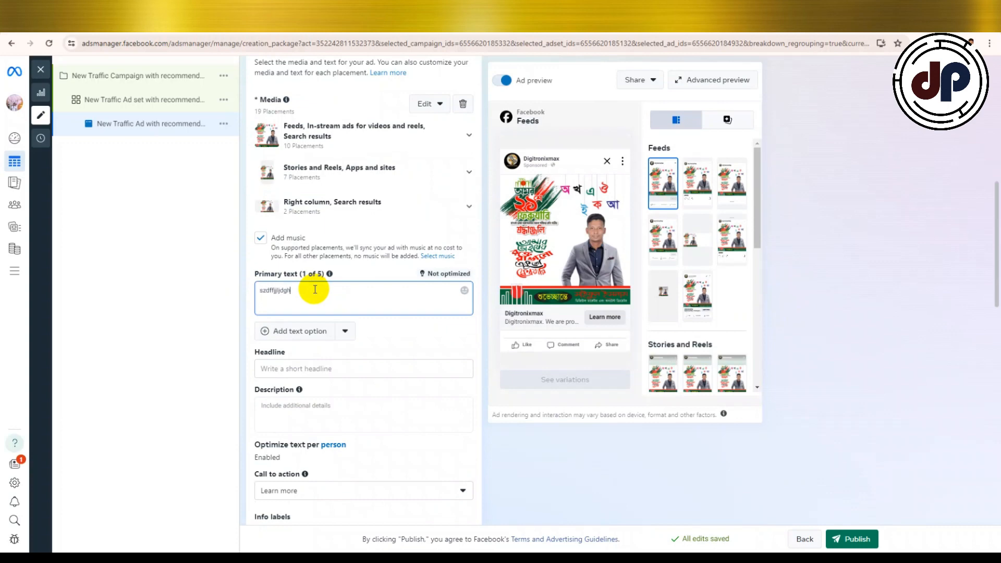
{"action": "left_click", "coordinate": [405, 334]}
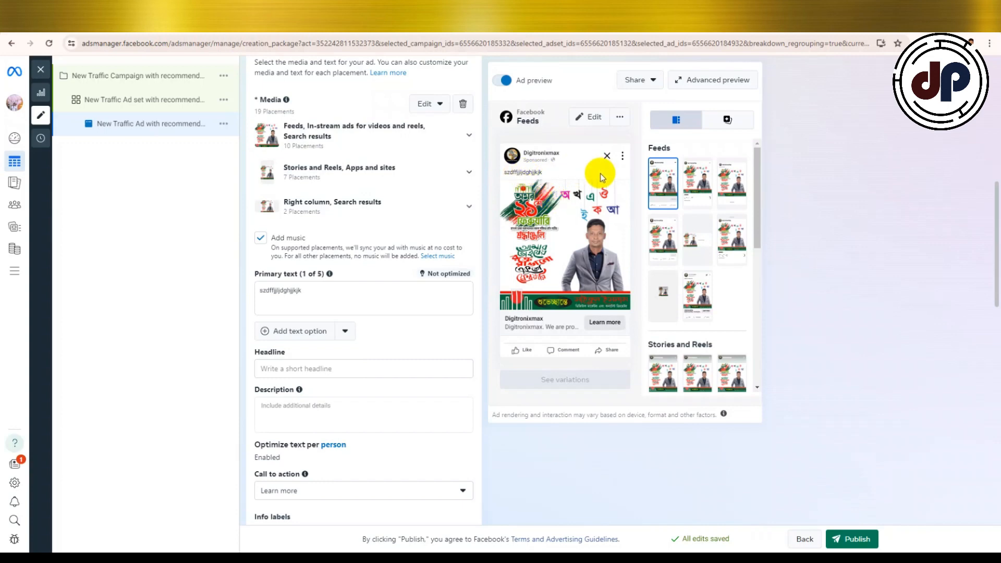
{"action": "left_click", "coordinate": [350, 289]}
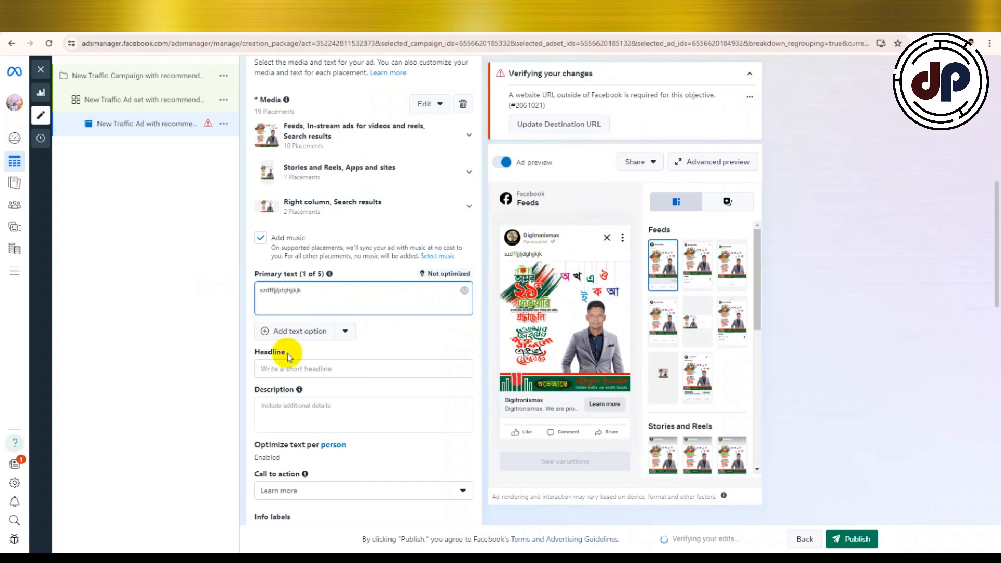
Set the ad's headline to "februsry" and replace the primary text with "february".
{"action": "left_click", "coordinate": [311, 356]}
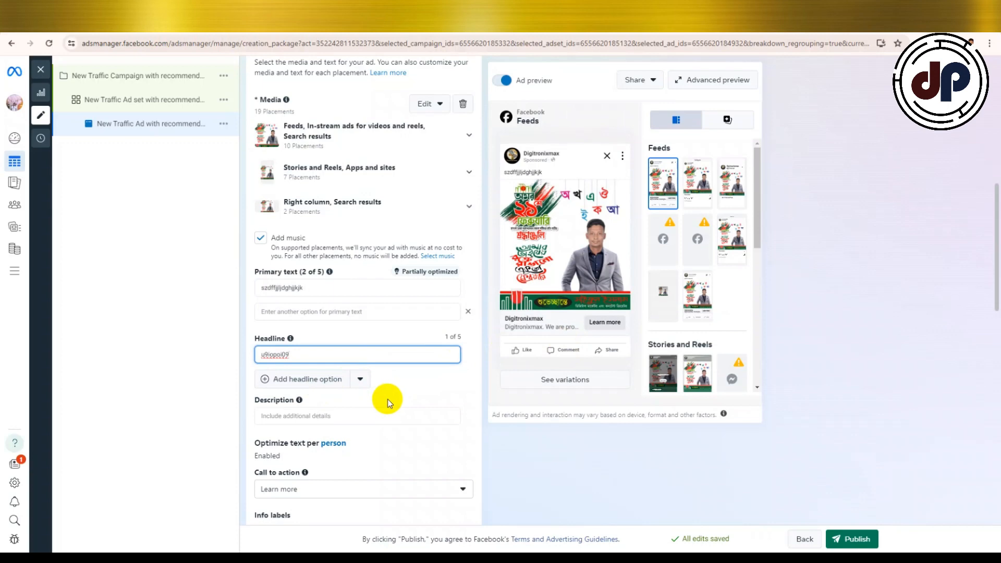
{"action": "scroll", "coordinate": [388, 400], "scroll_direction": "down", "scroll_amount": 2}
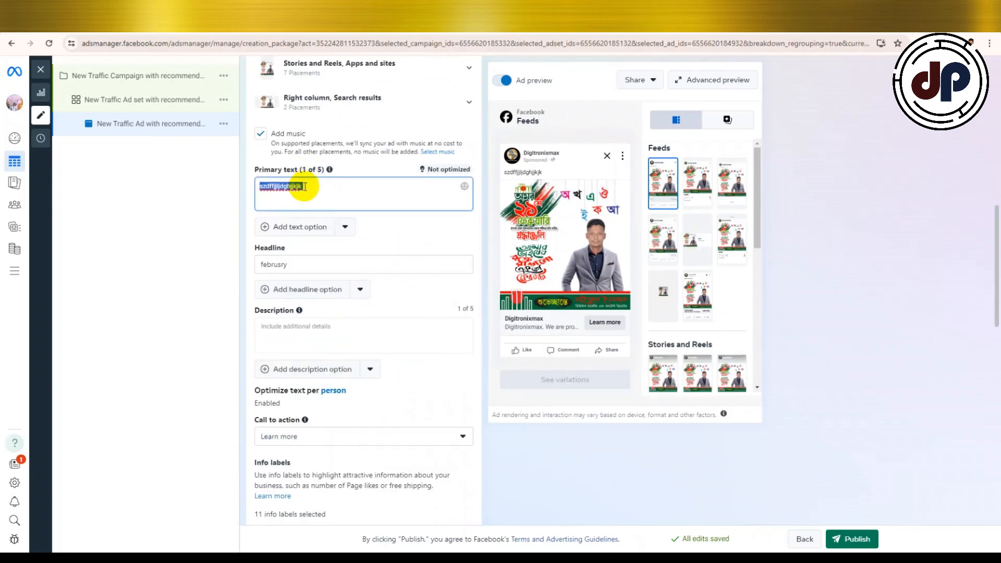
{"action": "scroll", "coordinate": [313, 203], "scroll_direction": "up", "scroll_amount": 1}
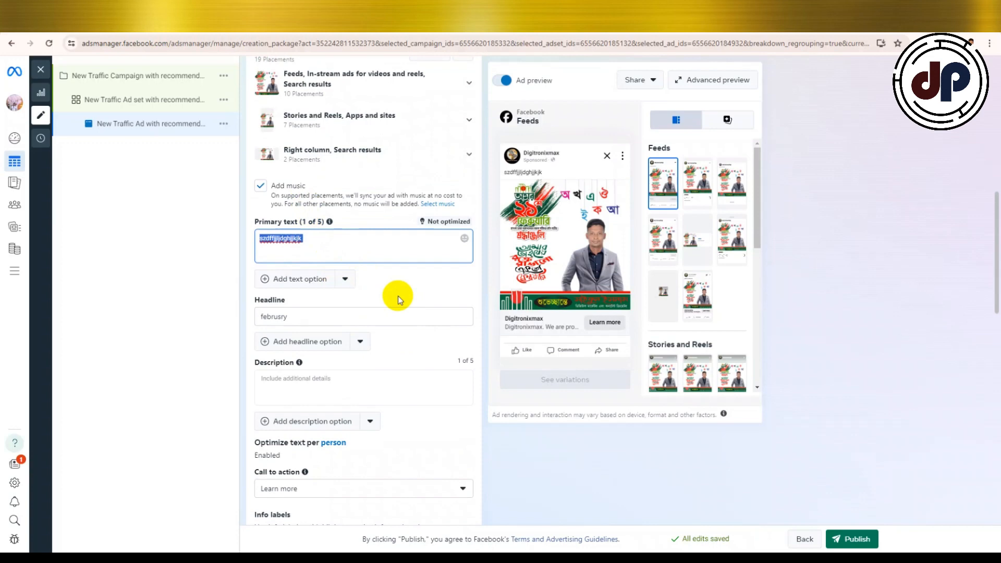
{"action": "type", "text": "february"}
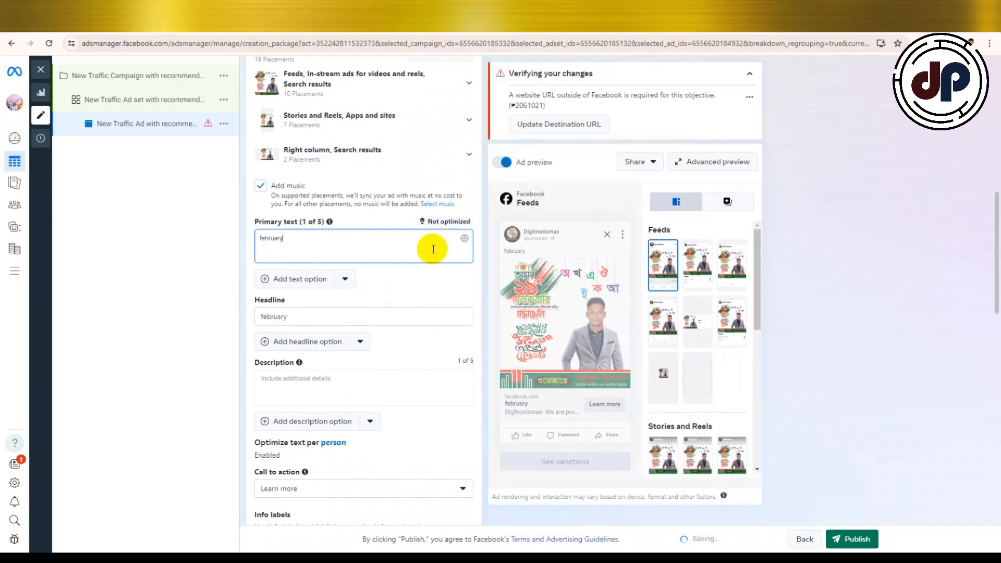
{"action": "left_click", "coordinate": [513, 257]}
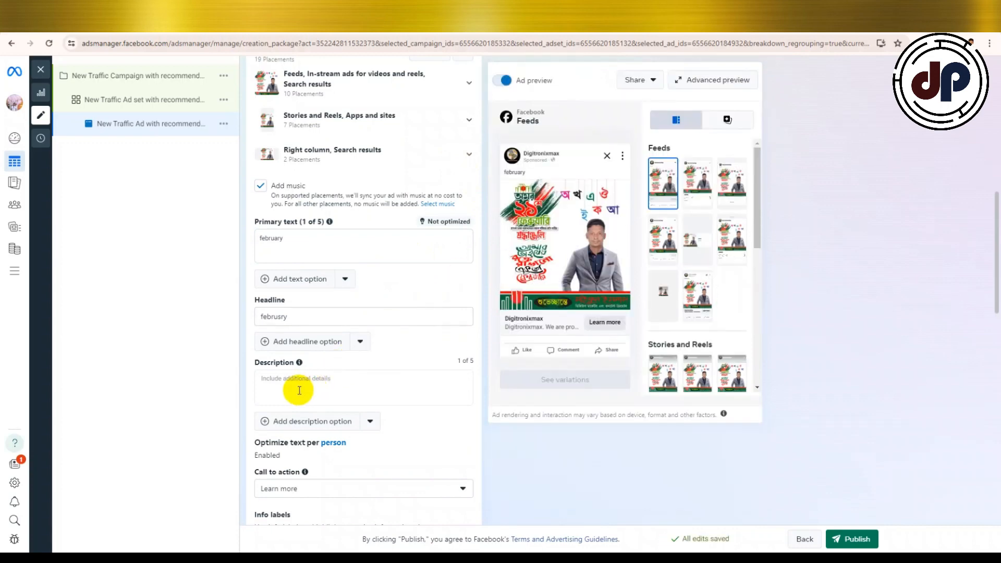
Append "fhghgjkjk" to the end of the ad's headline.
{"action": "left_click", "coordinate": [349, 317]}
{"action": "left_click", "coordinate": [331, 321]}
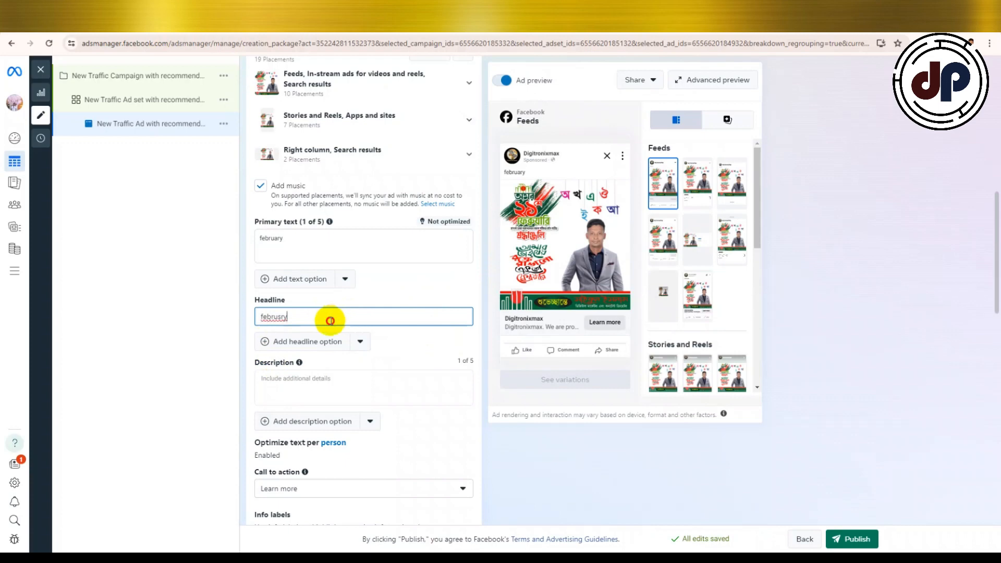
{"action": "left_click", "coordinate": [365, 315]}
{"action": "type", "text": "fhghgjkjk"}
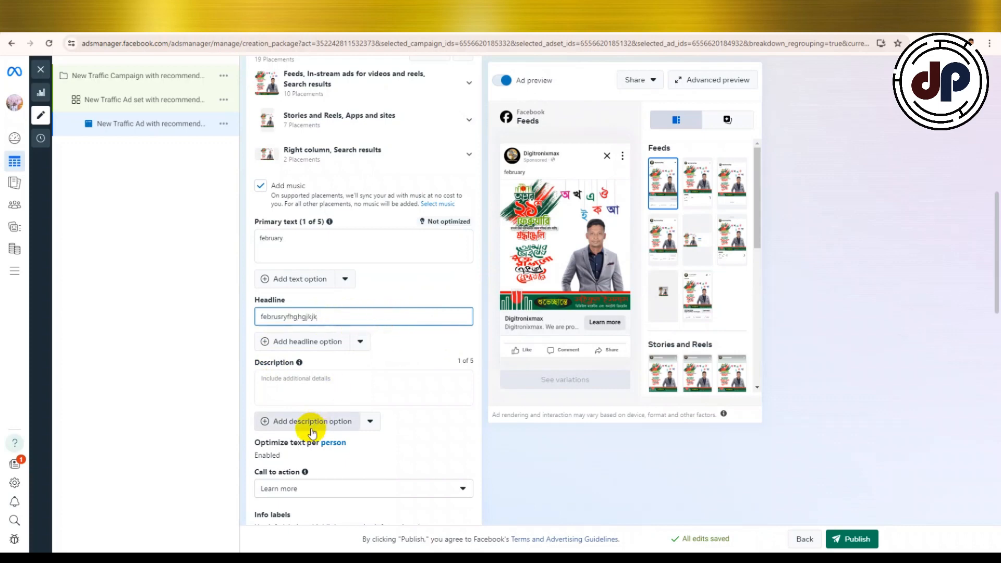
Enter "dfjjhhyu" as the ad's description.
{"action": "left_click", "coordinate": [322, 376]}
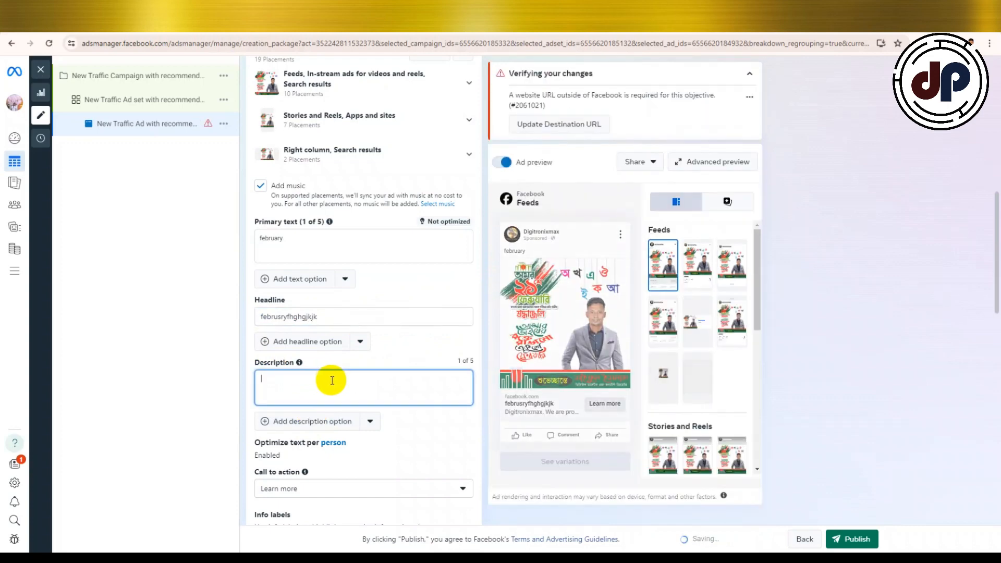
{"action": "type", "text": "dfjjh"}
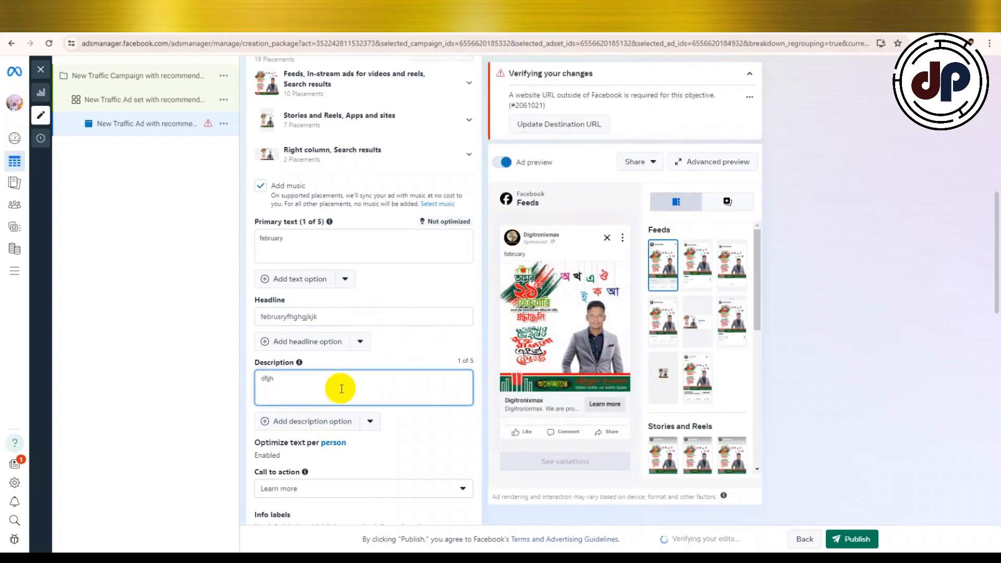
{"action": "type", "text": "hyu"}
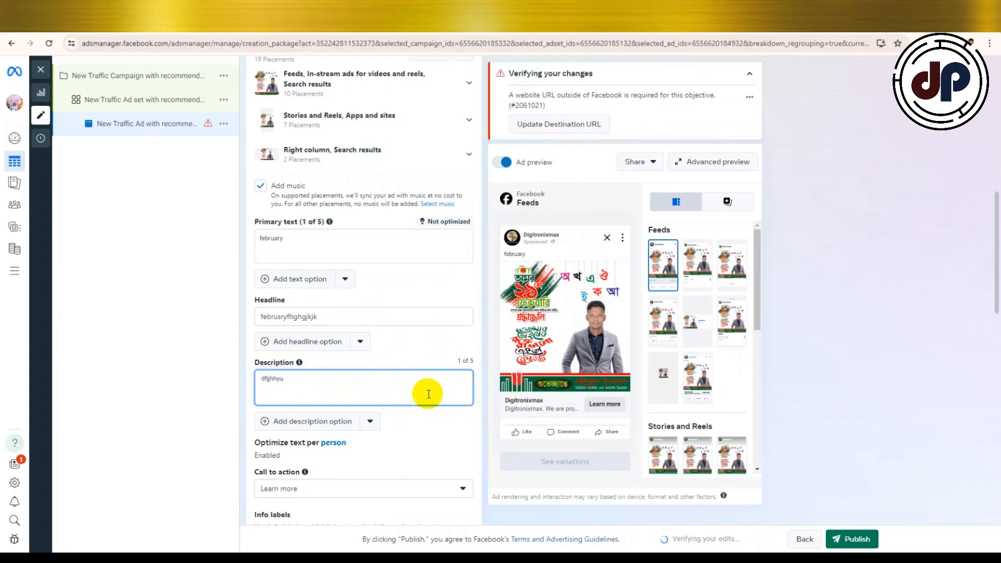
Try the Call and WhatsApp browser add-ons for the website destination, and return the choice to None.
{"action": "scroll", "coordinate": [518, 409], "scroll_direction": "down", "scroll_amount": 3}
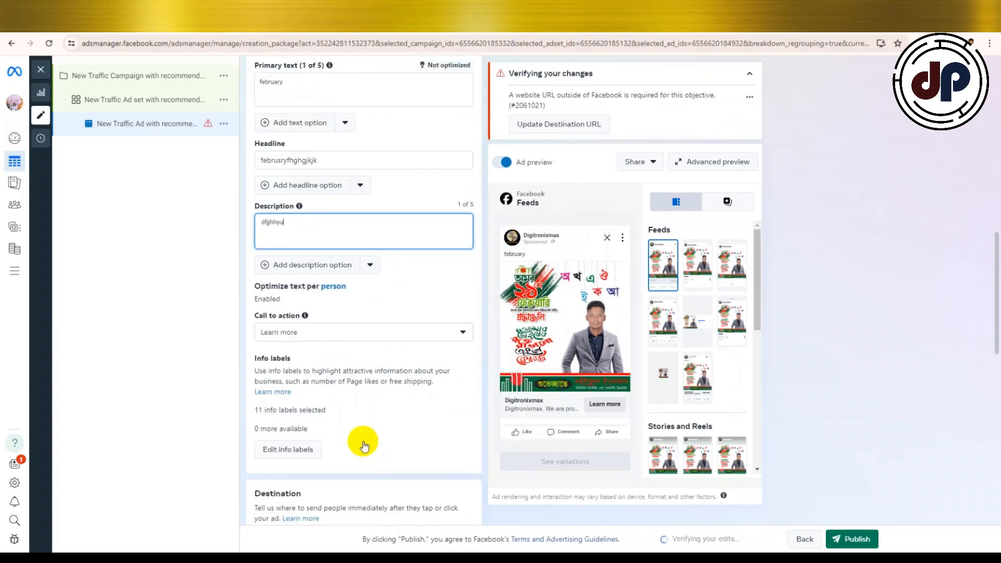
{"action": "scroll", "coordinate": [358, 442], "scroll_direction": "down", "scroll_amount": 4}
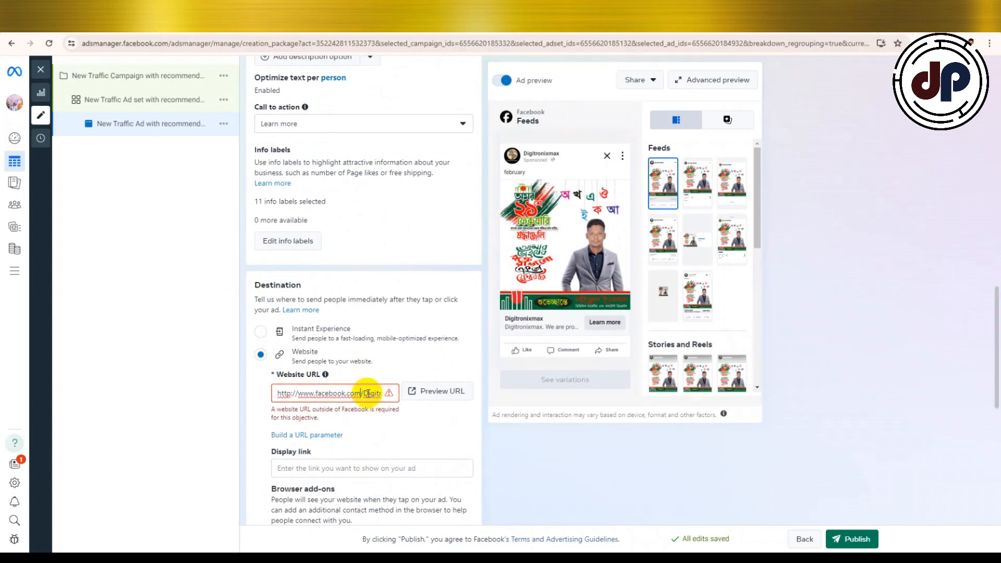
{"action": "scroll", "coordinate": [276, 313], "scroll_direction": "down", "scroll_amount": 3}
{"action": "left_click", "coordinate": [360, 312]}
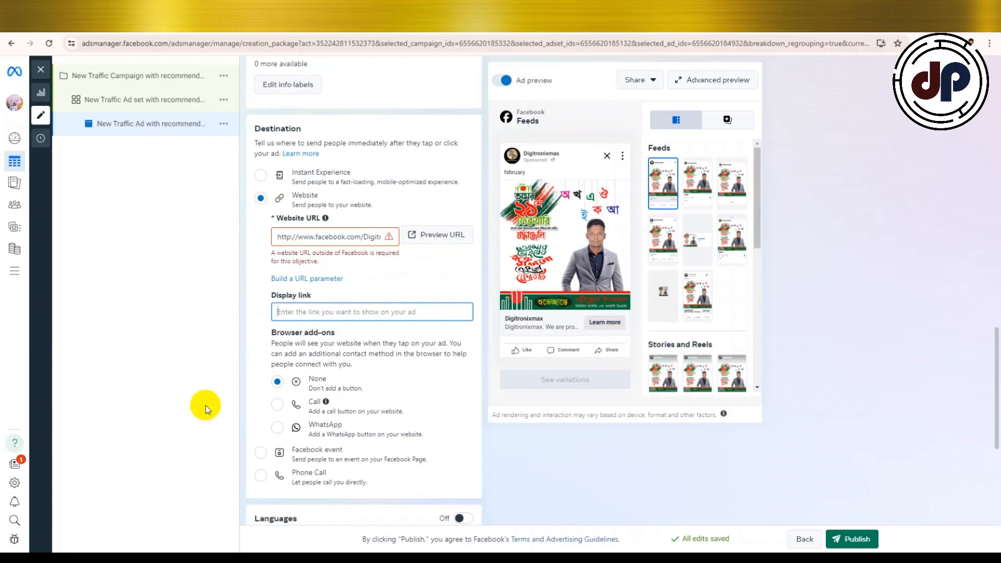
{"action": "left_click", "coordinate": [277, 405]}
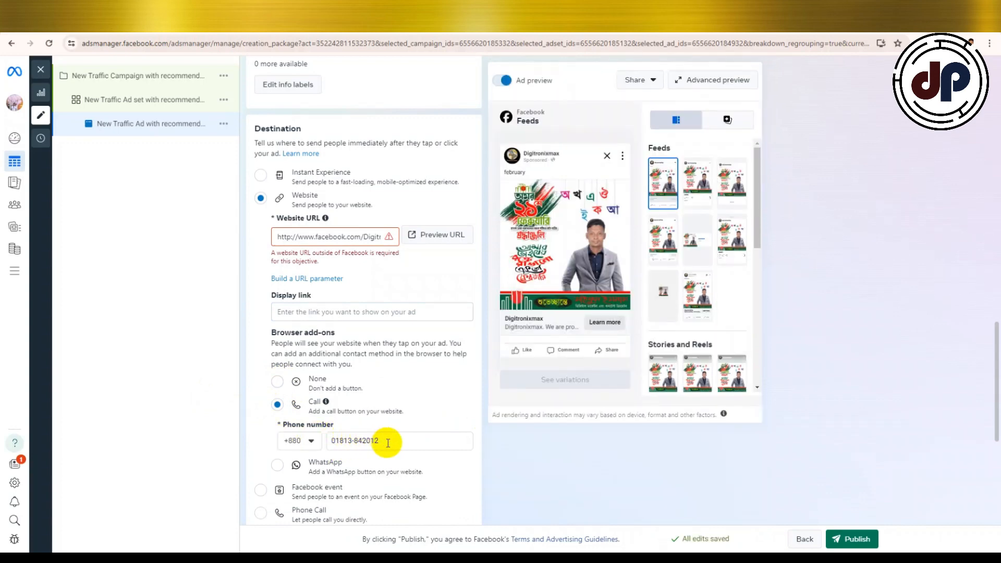
{"action": "scroll", "coordinate": [365, 448], "scroll_direction": "down", "scroll_amount": 3}
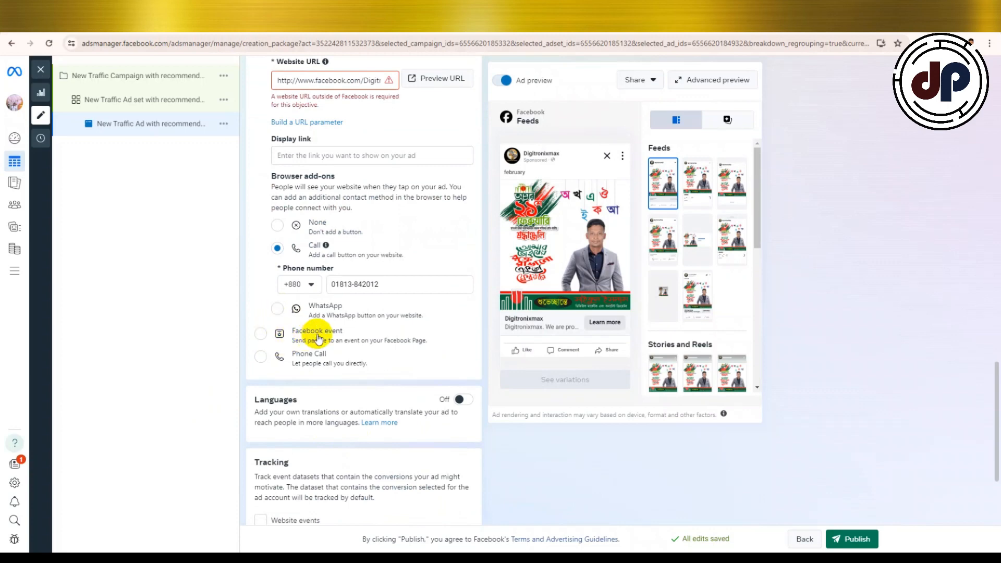
{"action": "left_click", "coordinate": [278, 310]}
{"action": "scroll", "coordinate": [233, 260], "scroll_direction": "down", "scroll_amount": 3}
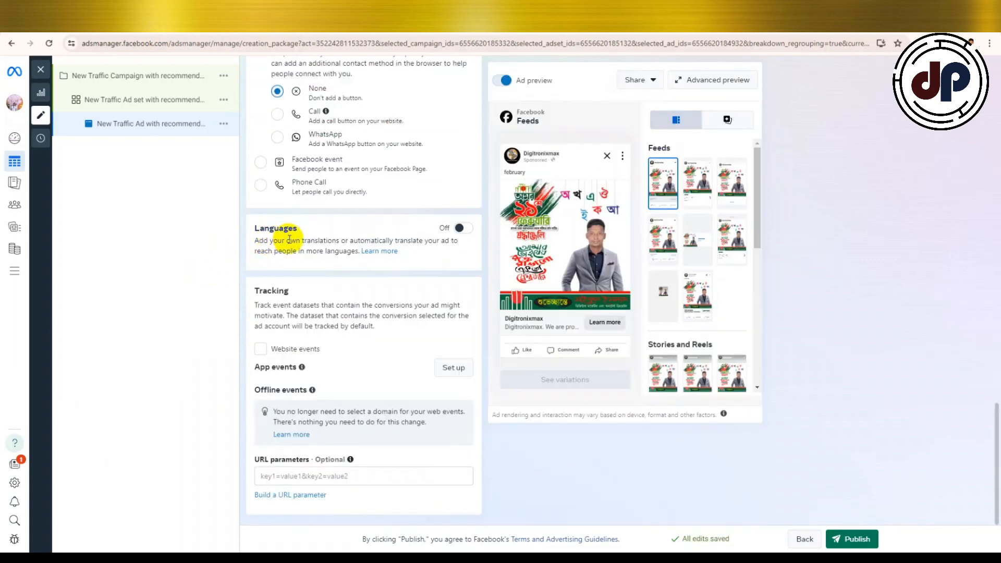
Turn on the ad's Languages option and look over the tracking settings without selecting any events.
{"action": "left_click", "coordinate": [460, 228]}
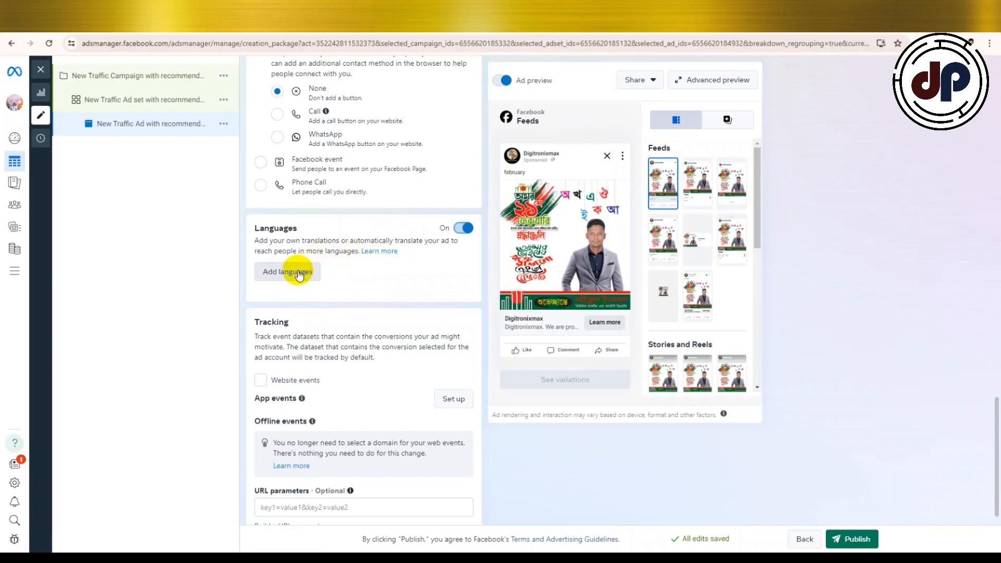
{"action": "scroll", "coordinate": [304, 276], "scroll_direction": "down", "scroll_amount": 1}
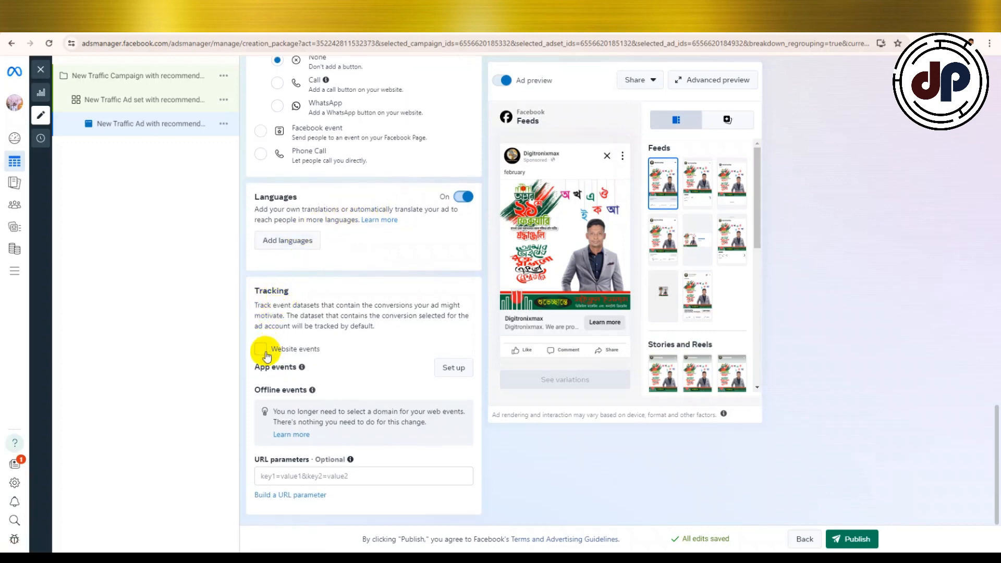
{"action": "mouse_move", "coordinate": [302, 367]}
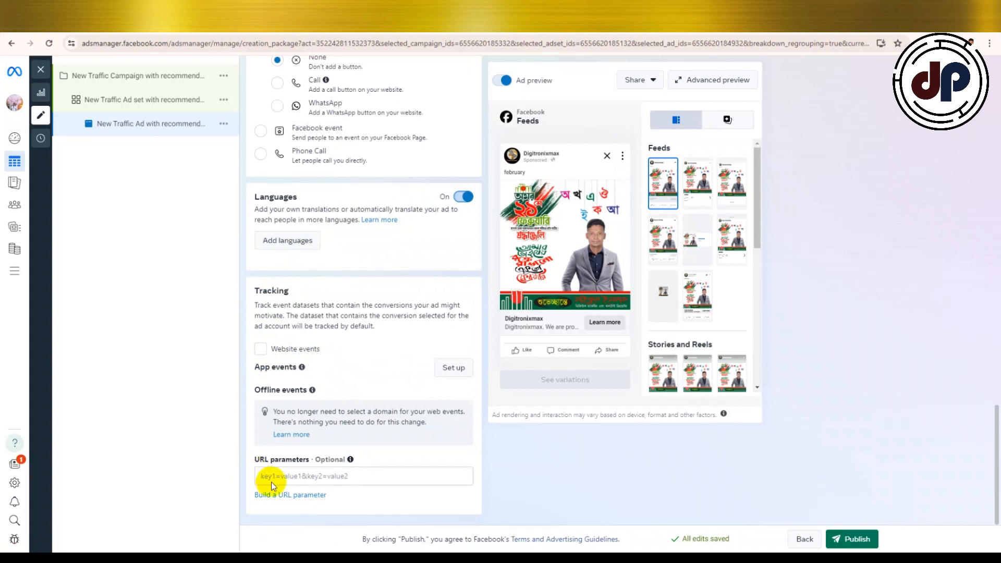
Start publishing the ad and dismiss the payment information request without adding a payment method.
{"action": "scroll", "coordinate": [386, 307], "scroll_direction": "up", "scroll_amount": 1}
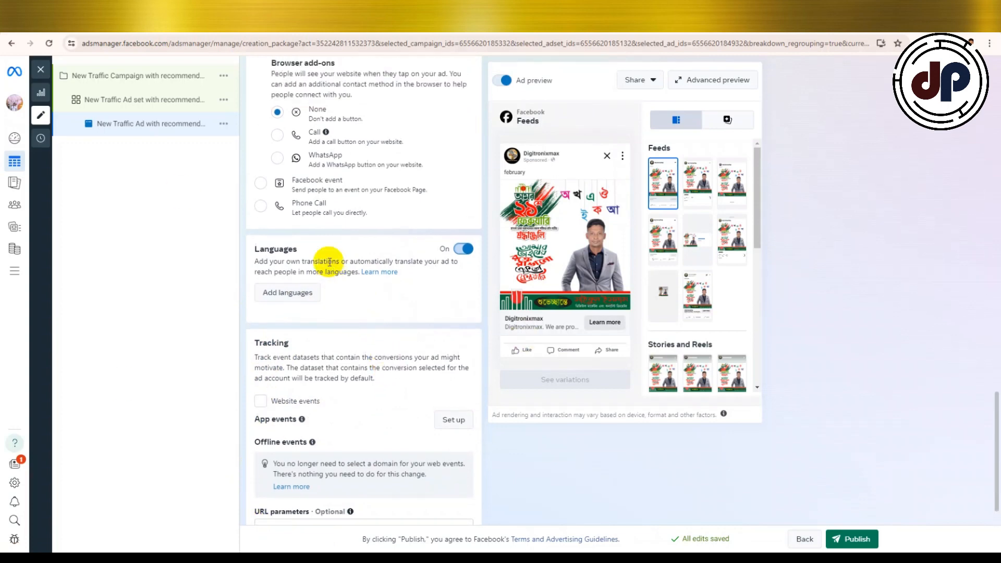
{"action": "scroll", "coordinate": [358, 313], "scroll_direction": "up", "scroll_amount": 5}
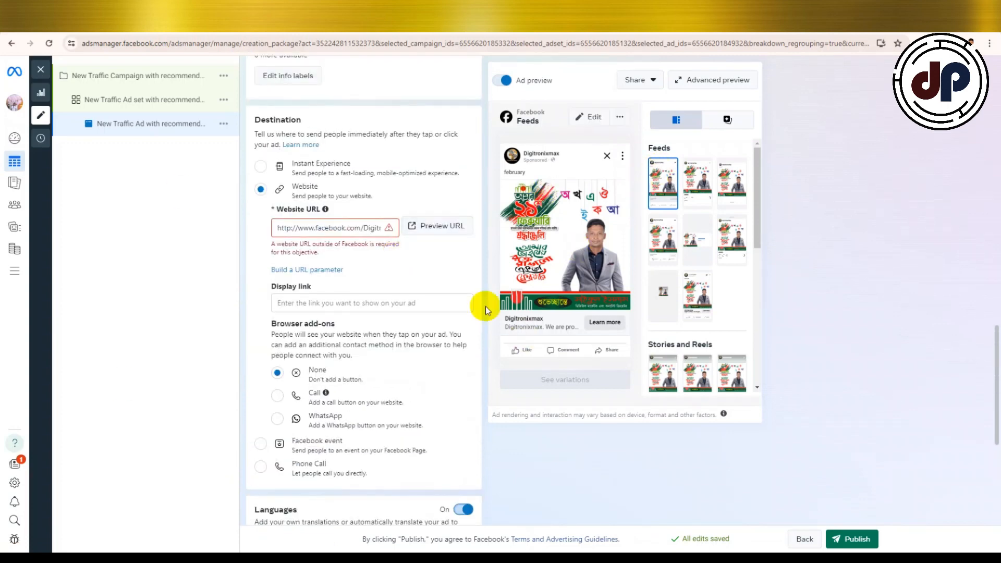
{"action": "left_click", "coordinate": [860, 541]}
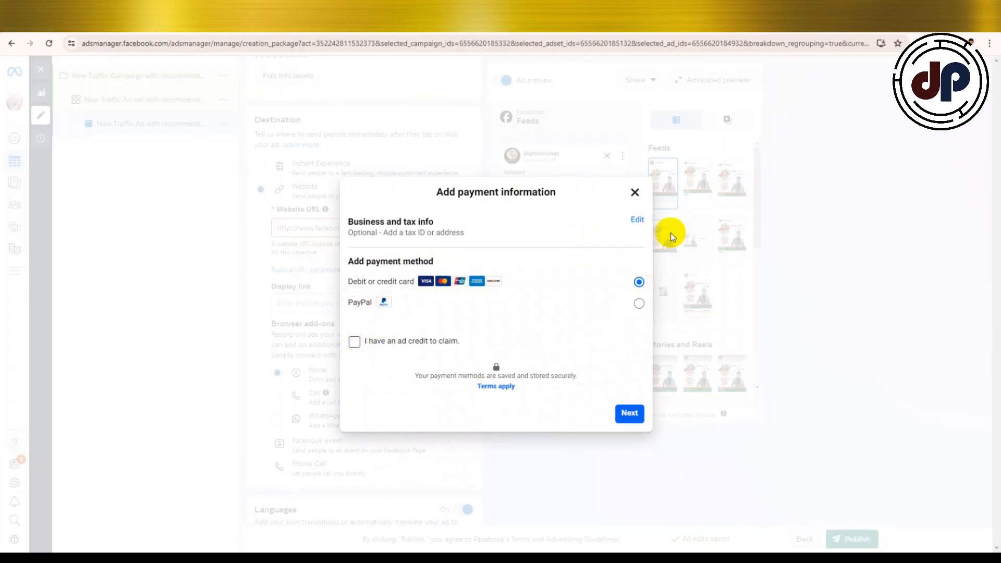
{"action": "left_click", "coordinate": [634, 193]}
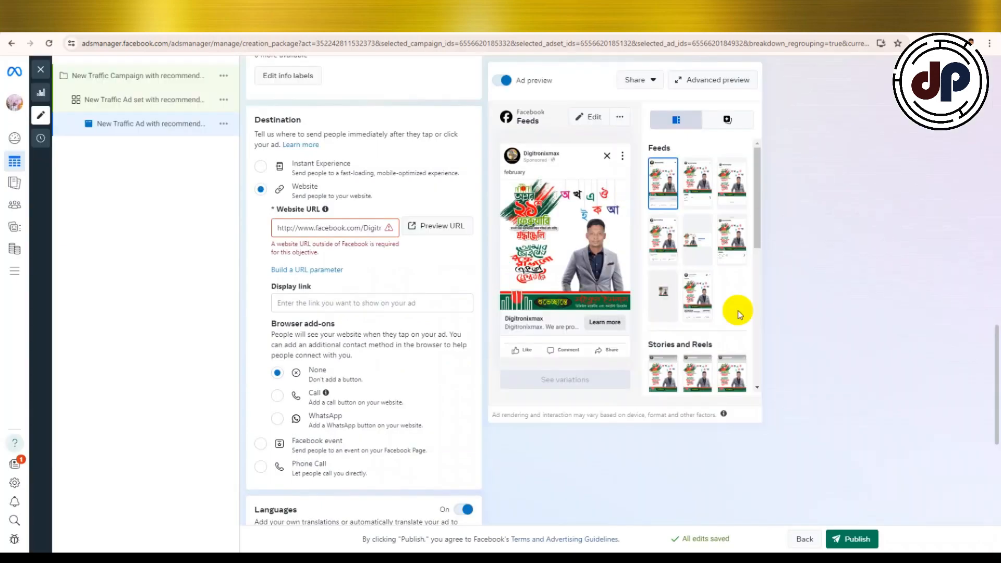
Review the finished ad creative and its placement previews for Feeds and for Stories and Reels.
{"action": "scroll", "coordinate": [567, 338], "scroll_direction": "up", "scroll_amount": 9}
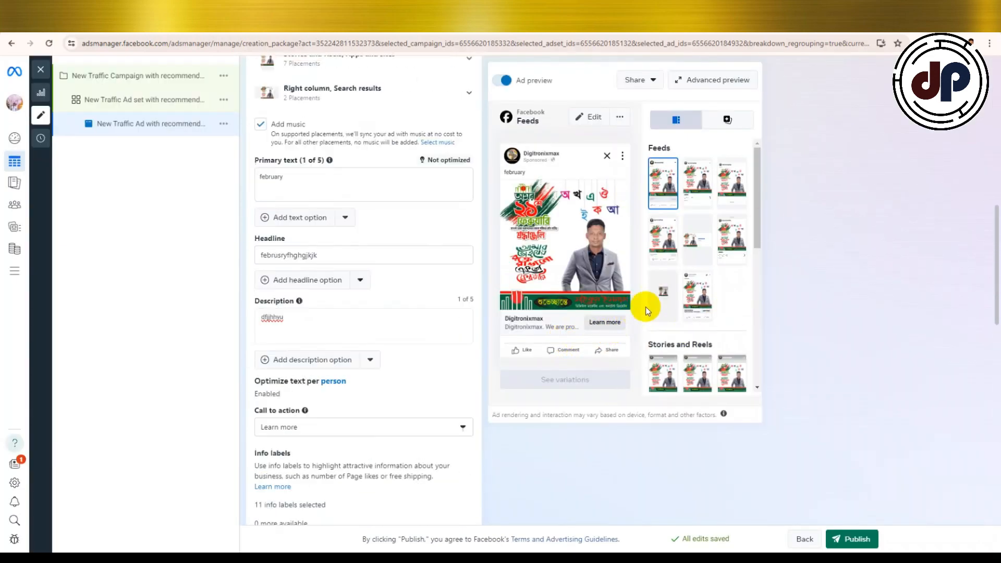
{"action": "scroll", "coordinate": [745, 293], "scroll_direction": "up", "scroll_amount": 5}
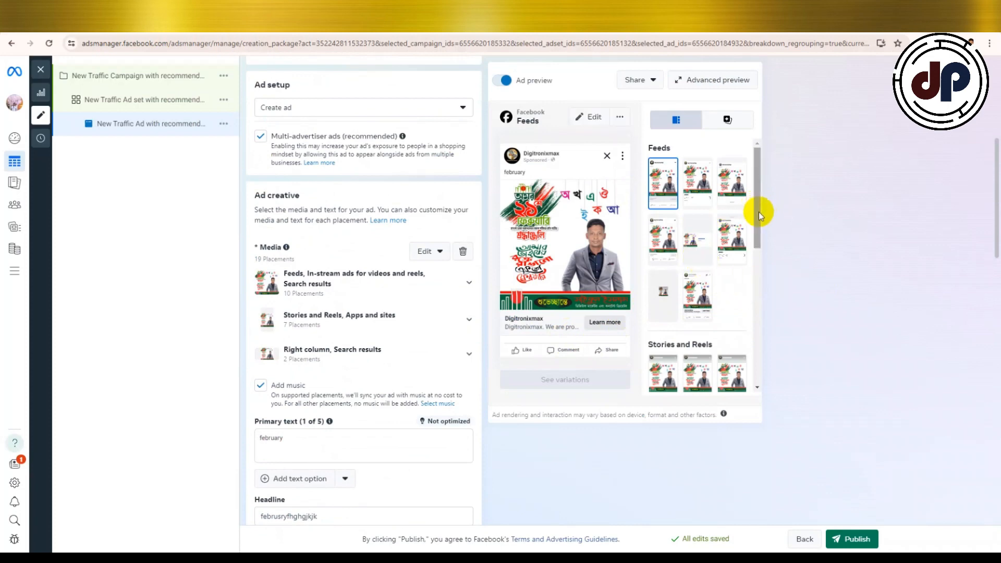
{"action": "left_click_drag", "start_coordinate": [759, 212], "coordinate": [757, 249]}
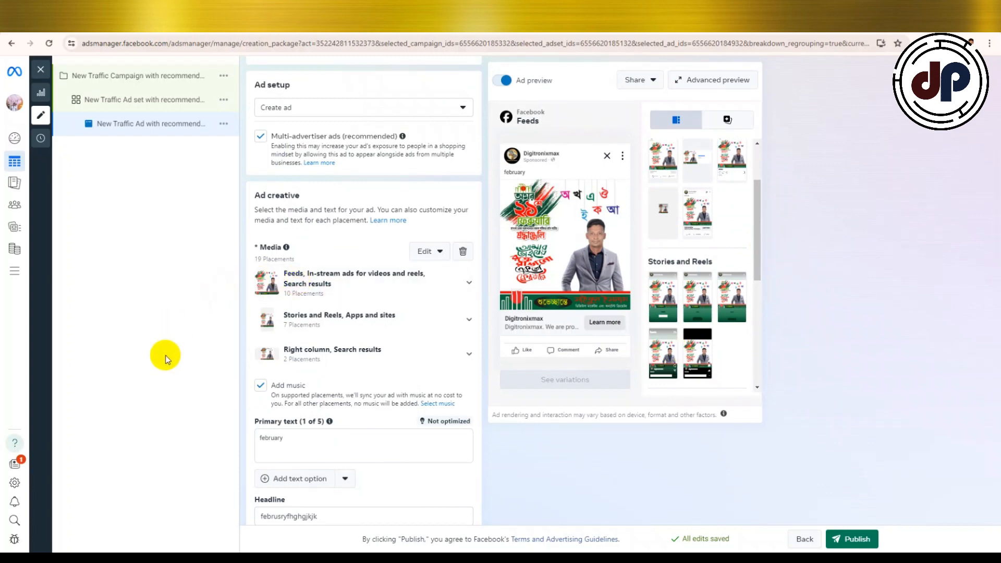
{"action": "scroll", "coordinate": [454, 246], "scroll_direction": "up", "scroll_amount": 6}
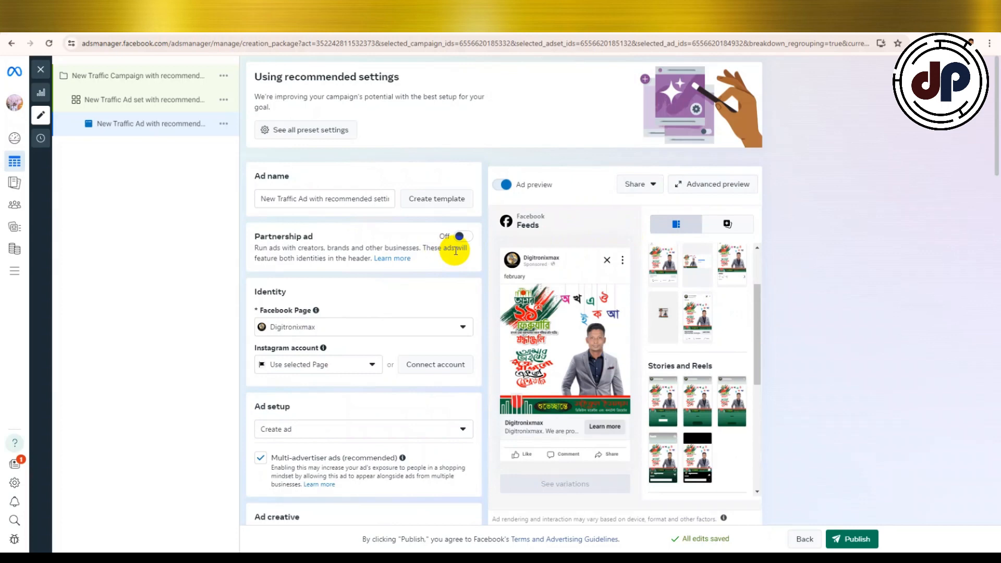